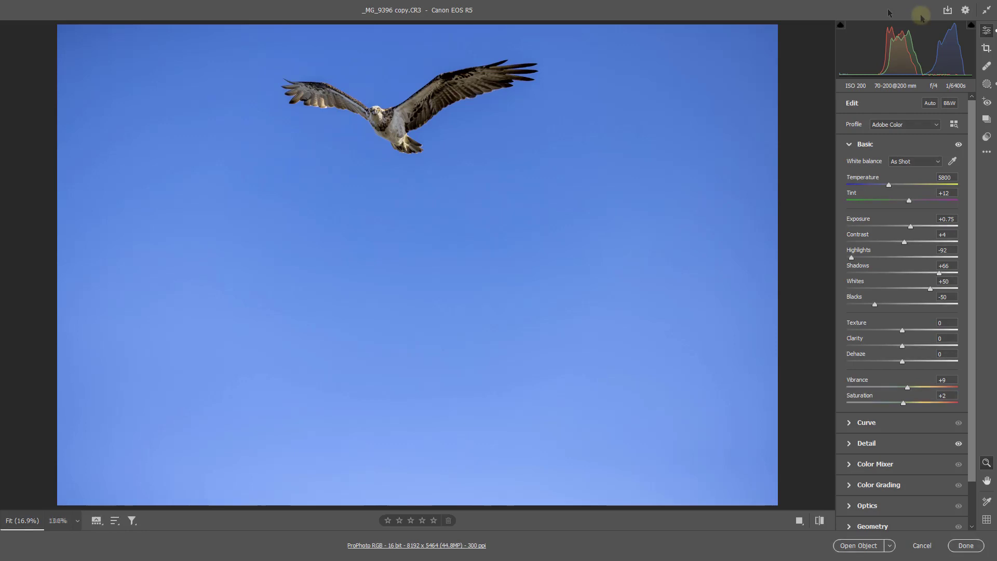
Crop the photo more tightly around the bird at the original aspect ratio, with a rotation of about 0.18°
{"action": "left_click", "coordinate": [987, 48]}
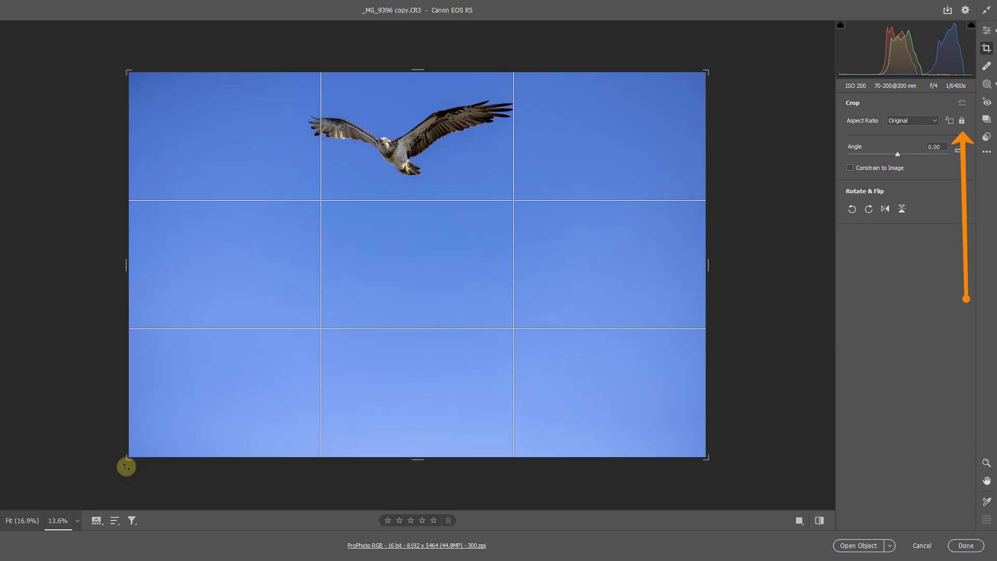
{"action": "left_click_drag", "start_coordinate": [130, 458], "coordinate": [260, 372]}
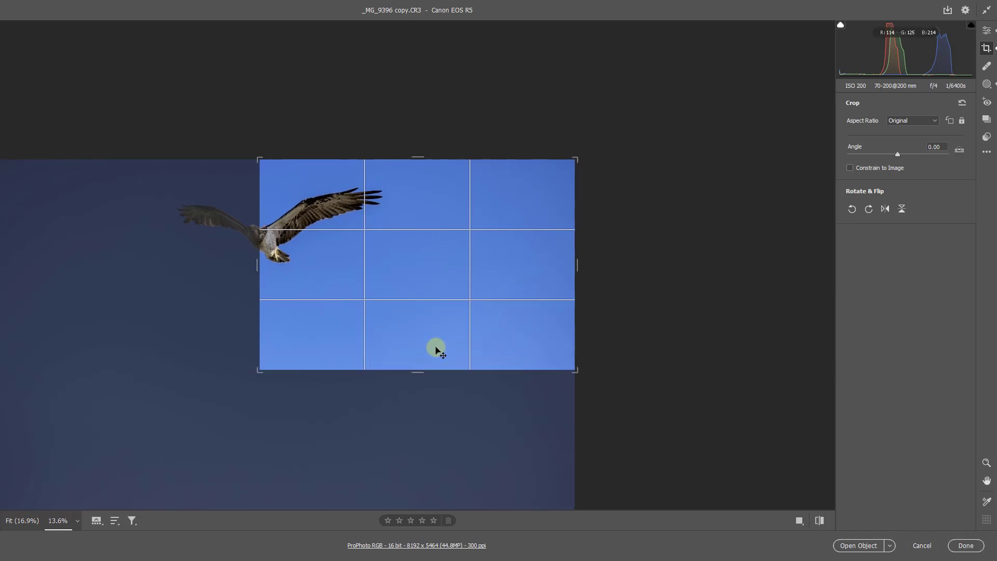
{"action": "left_click_drag", "start_coordinate": [414, 270], "coordinate": [576, 315]}
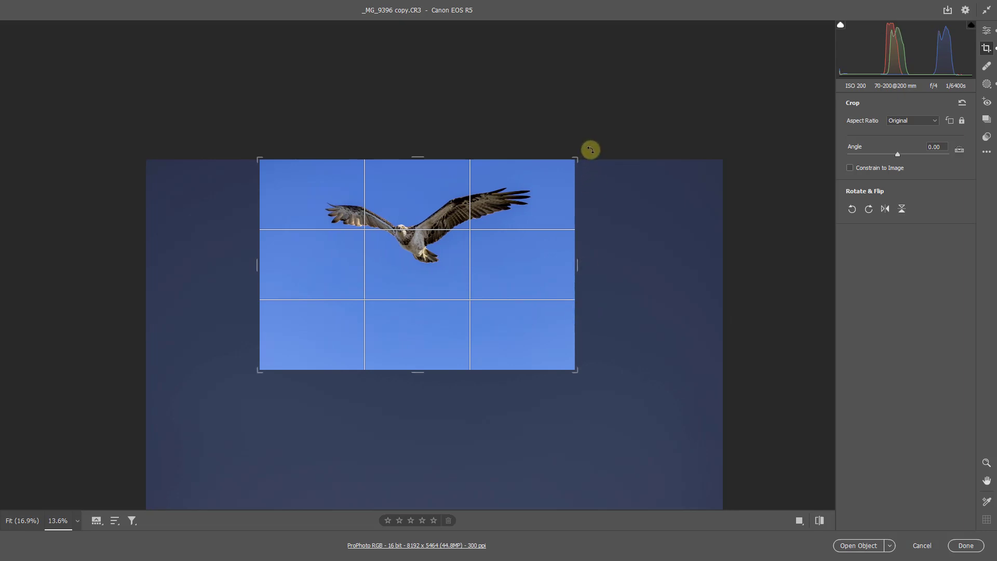
{"action": "mouse_move", "coordinate": [590, 149]}
{"action": "left_mouse_down"}
{"action": "mouse_move", "coordinate": [566, 123]}
{"action": "mouse_move", "coordinate": [592, 196]}
{"action": "mouse_move", "coordinate": [583, 151]}
{"action": "mouse_move", "coordinate": [594, 167]}
{"action": "mouse_move", "coordinate": [605, 224]}
{"action": "mouse_move", "coordinate": [584, 153]}
{"action": "left_mouse_up"}
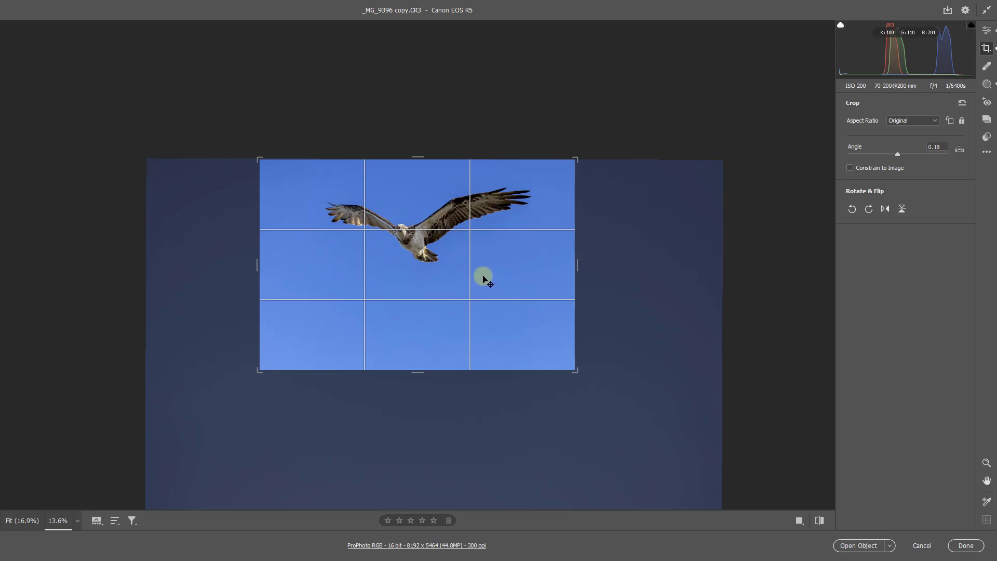
{"action": "key", "text": "Return"}
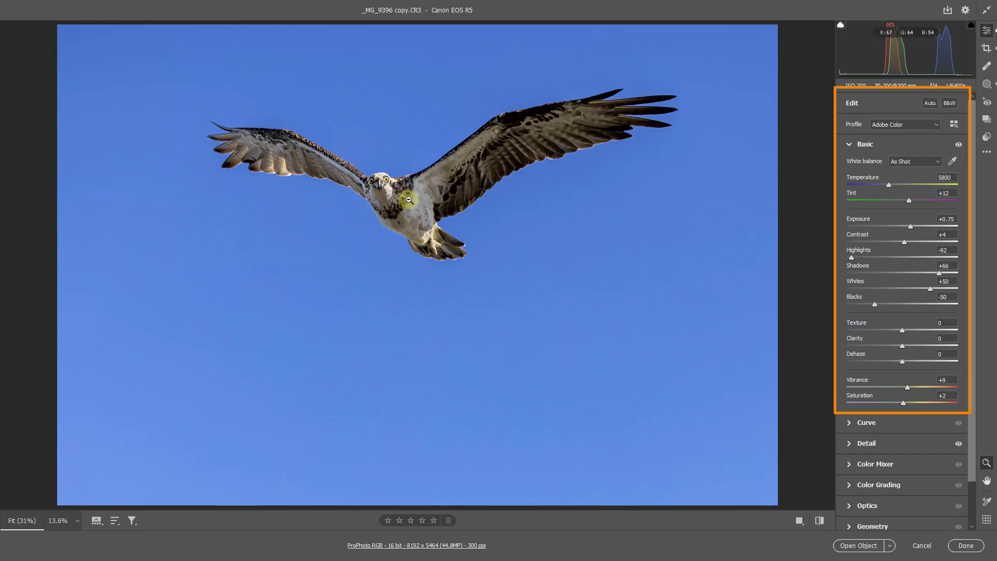
{"action": "left_click_drag", "start_coordinate": [397, 193], "coordinate": [458, 266]}
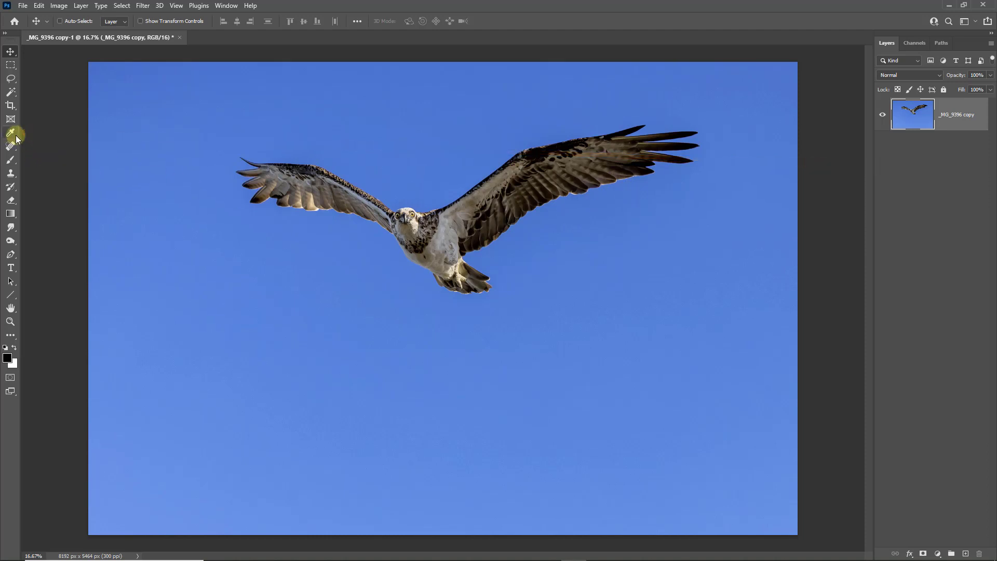
Sample the darker sky blue near the bird's right wing as foreground color and the lighter blue near the lower-right corner as background color
{"action": "left_click_drag", "start_coordinate": [19, 139], "coordinate": [38, 131]}
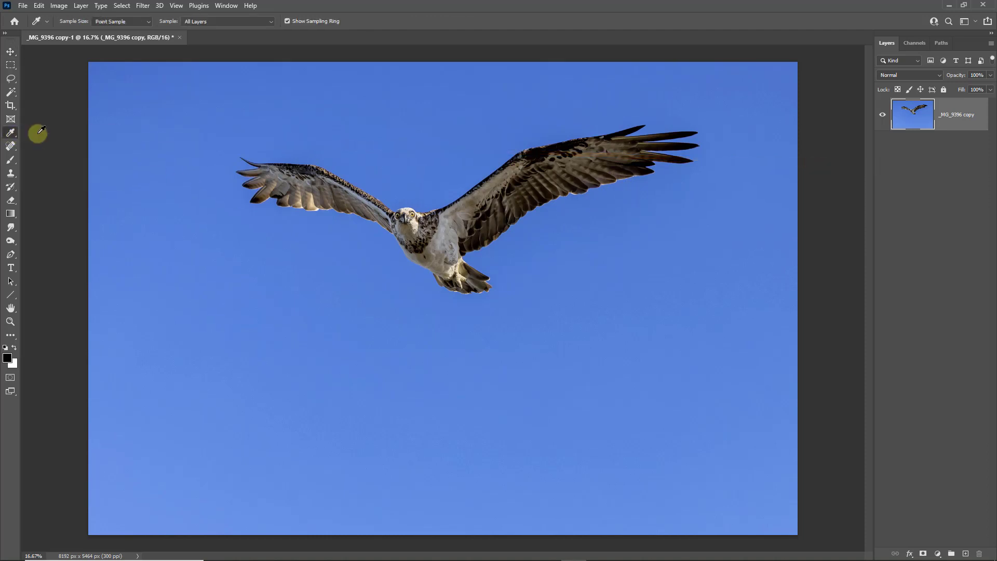
{"action": "left_click", "coordinate": [668, 173]}
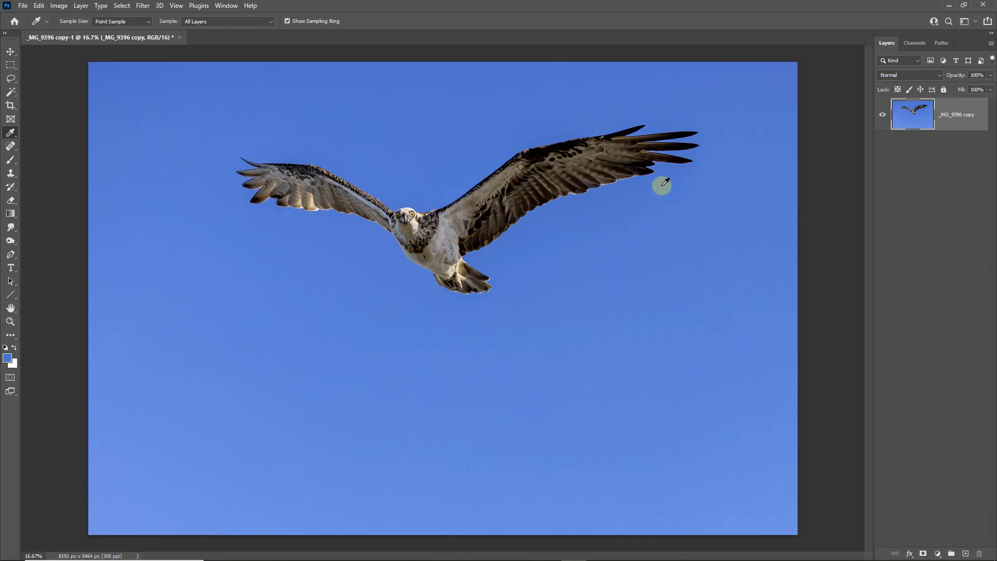
{"action": "left_click_drag", "start_coordinate": [664, 183], "coordinate": [760, 514]}
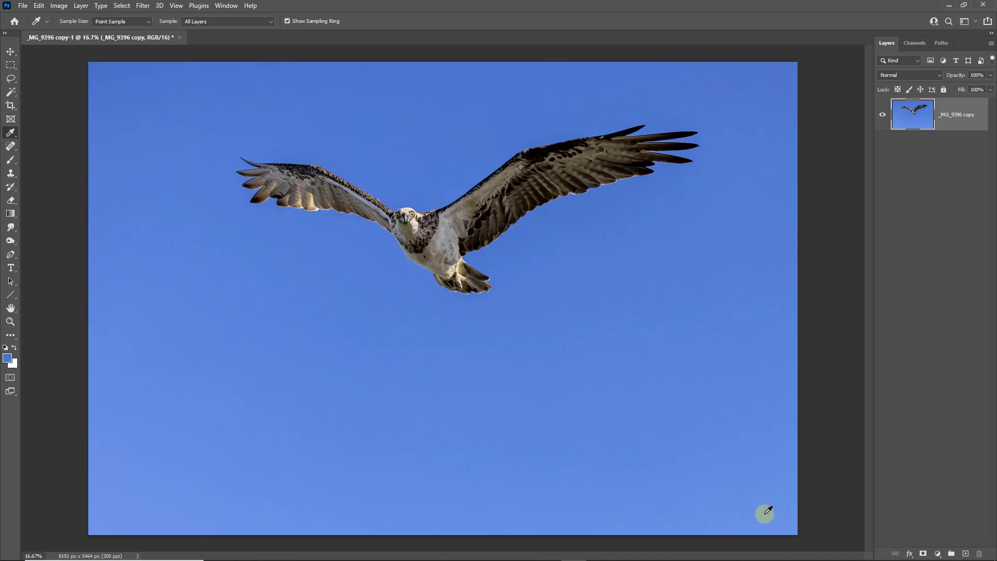
{"action": "left_click", "coordinate": [767, 512], "text": "alt"}
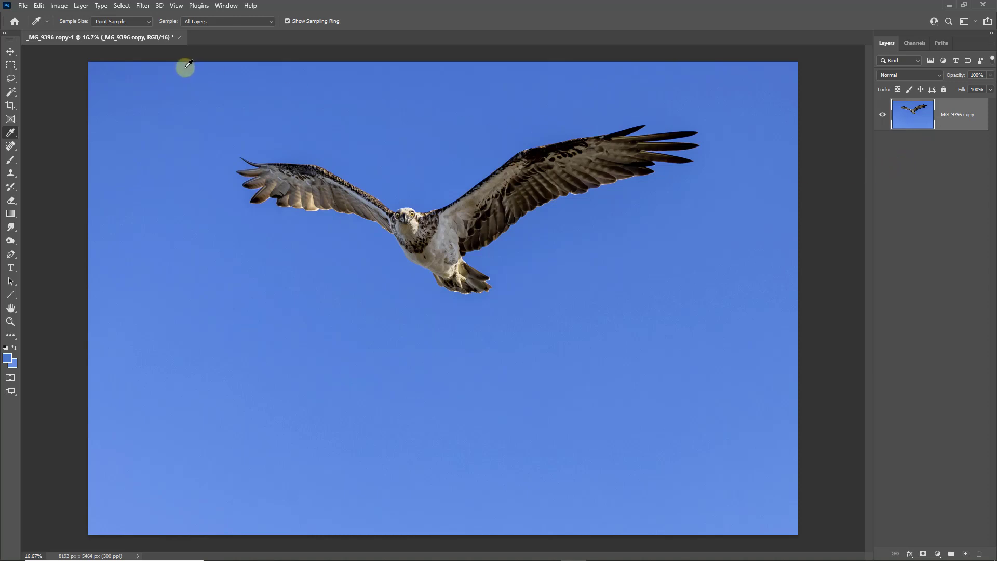
Try selecting the bird with Select Subject, inspect the selection edge along the right wing feathers, and deselect
{"action": "left_click", "coordinate": [121, 7]}
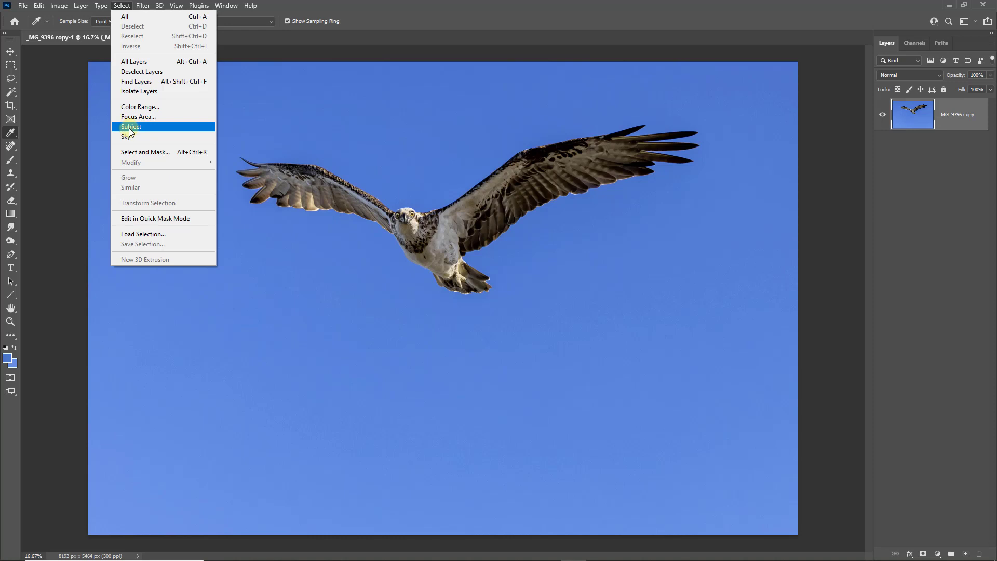
{"action": "left_click", "coordinate": [130, 127]}
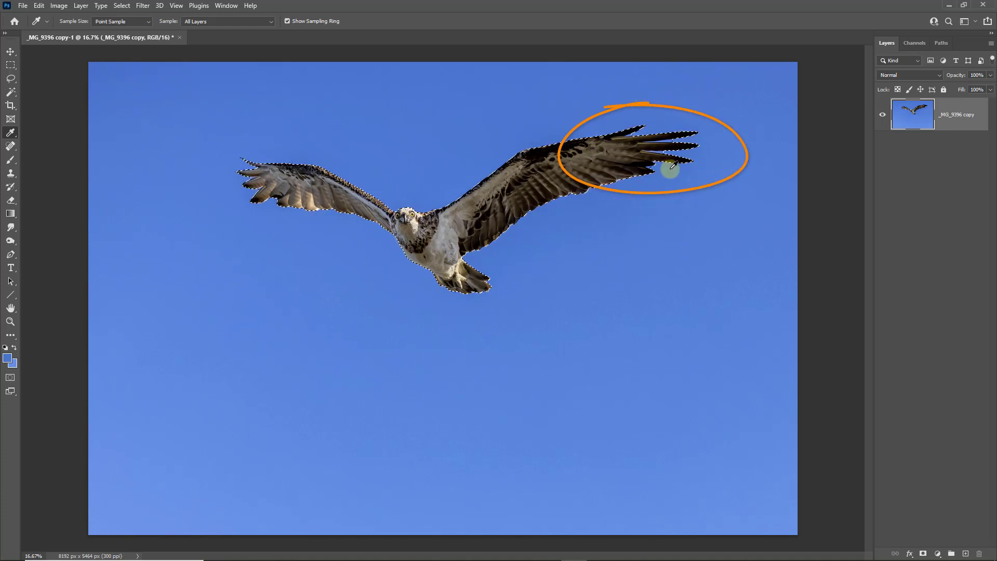
{"action": "key", "text": "ctrl+space"}
{"action": "mouse_move", "coordinate": [669, 171]}
{"action": "left_mouse_down"}
{"action": "mouse_move", "coordinate": [678, 165]}
{"action": "mouse_move", "coordinate": [701, 194]}
{"action": "mouse_move", "coordinate": [694, 223]}
{"action": "left_mouse_up"}
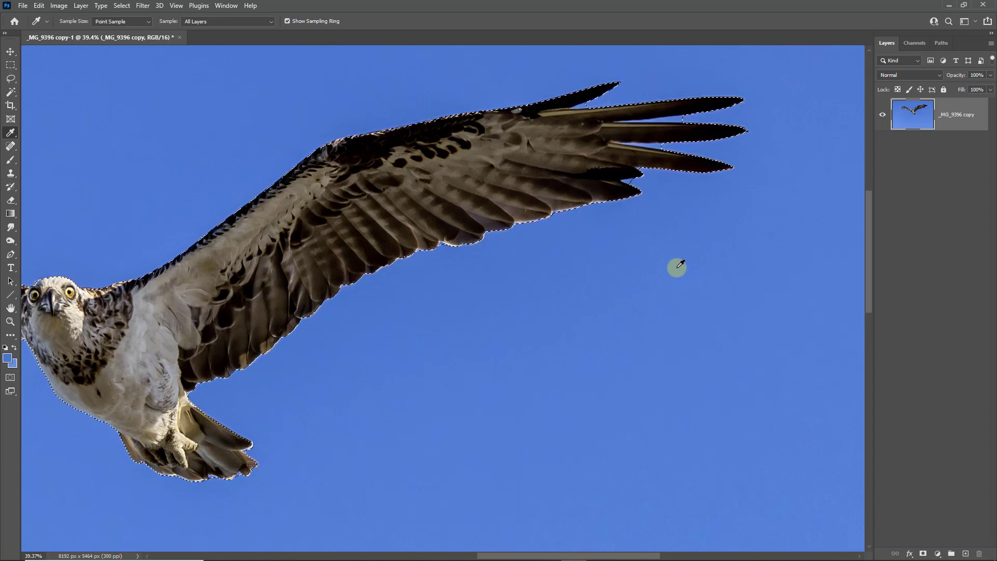
{"action": "key", "text": "ctrl+0"}
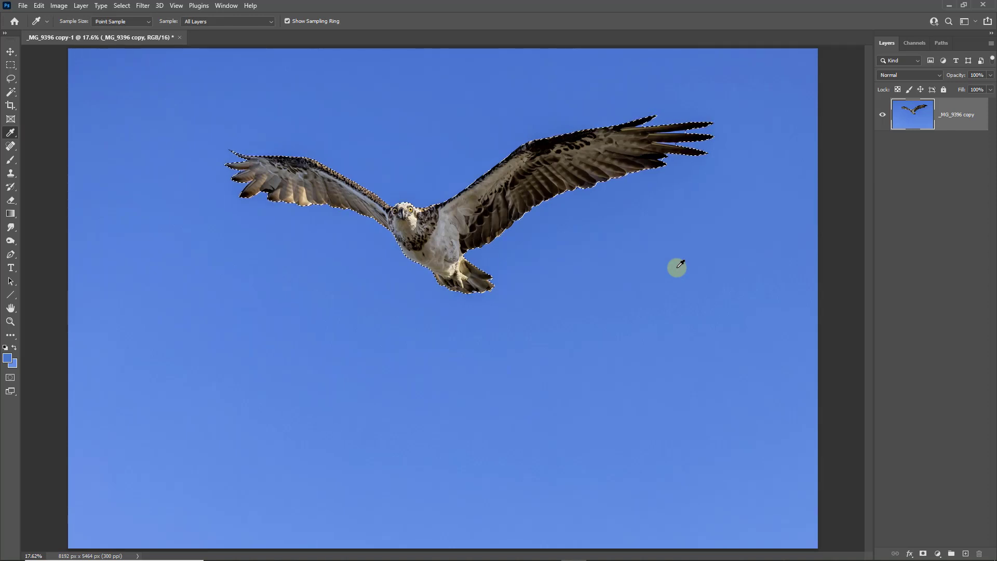
{"action": "key", "text": "ctrl+d"}
Select the sky around the bird with the automatic Sky selection
{"action": "left_click", "coordinate": [123, 8]}
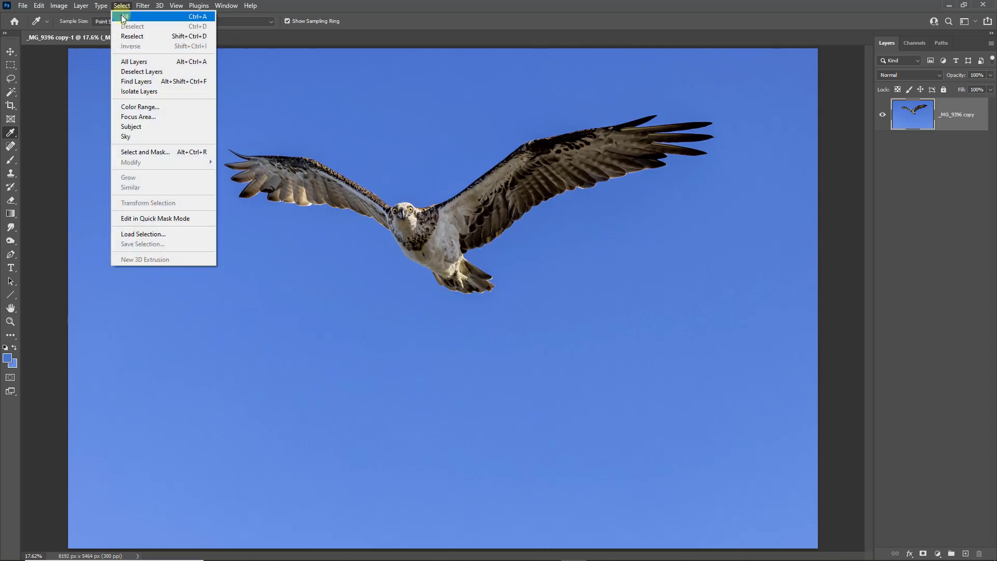
{"action": "left_click", "coordinate": [127, 137]}
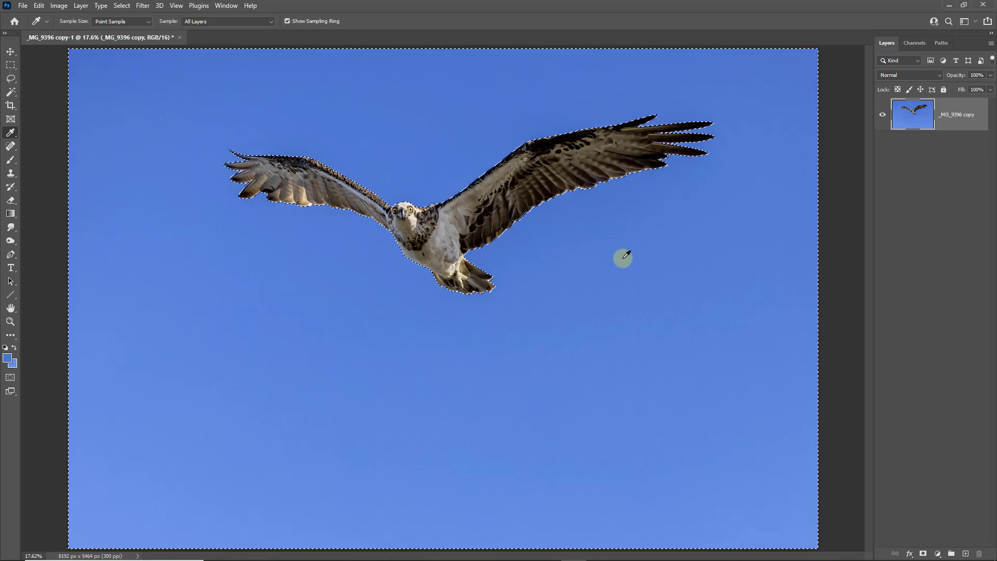
{"action": "left_click_drag", "start_coordinate": [620, 264], "coordinate": [446, 199]}
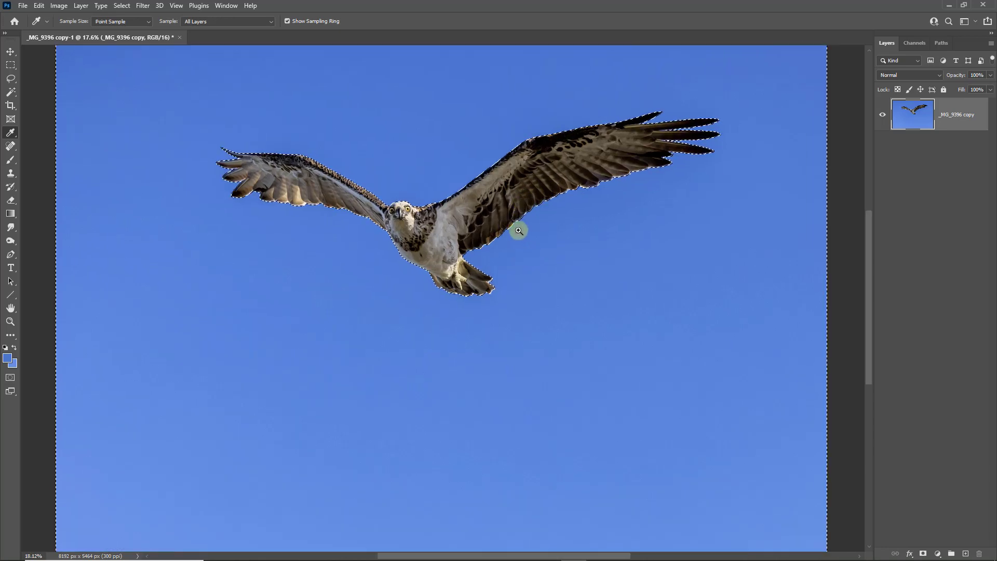
Refine the sky selection's edge in Select and Mask with Radius 1 px, Smooth 24 and Feather 0.5 px
{"action": "left_click_drag", "start_coordinate": [516, 227], "coordinate": [630, 289]}
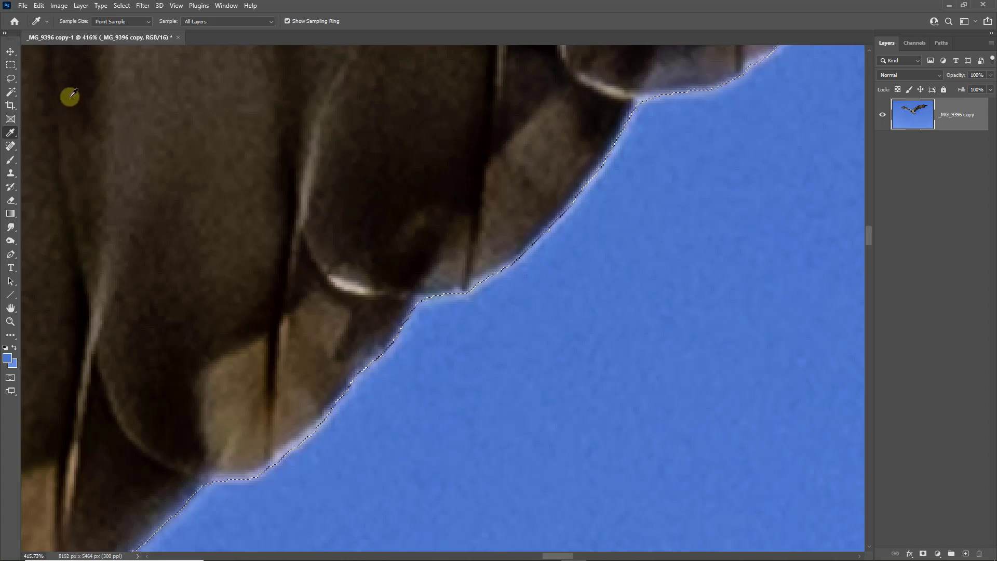
{"action": "left_click", "coordinate": [11, 79]}
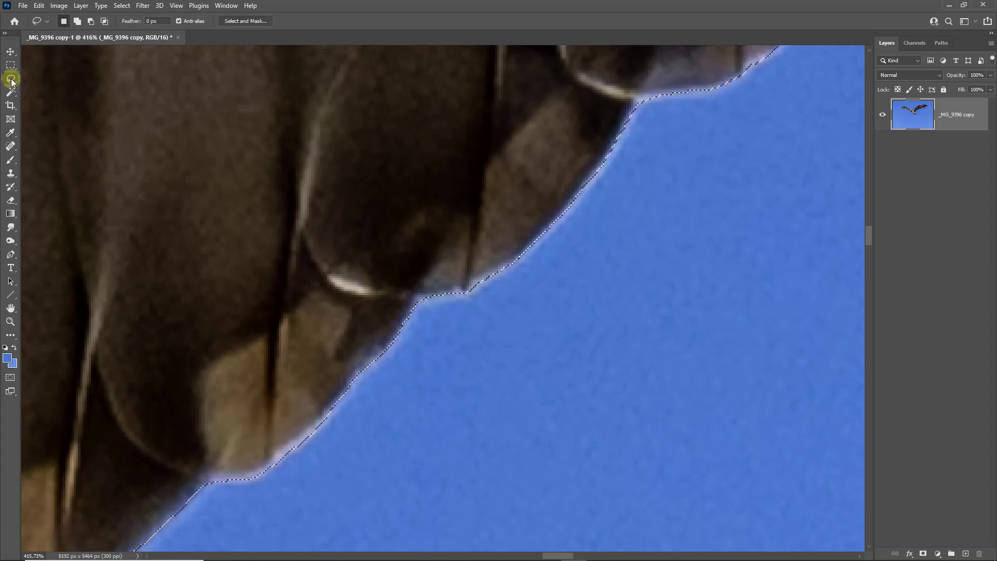
{"action": "left_click", "coordinate": [245, 21]}
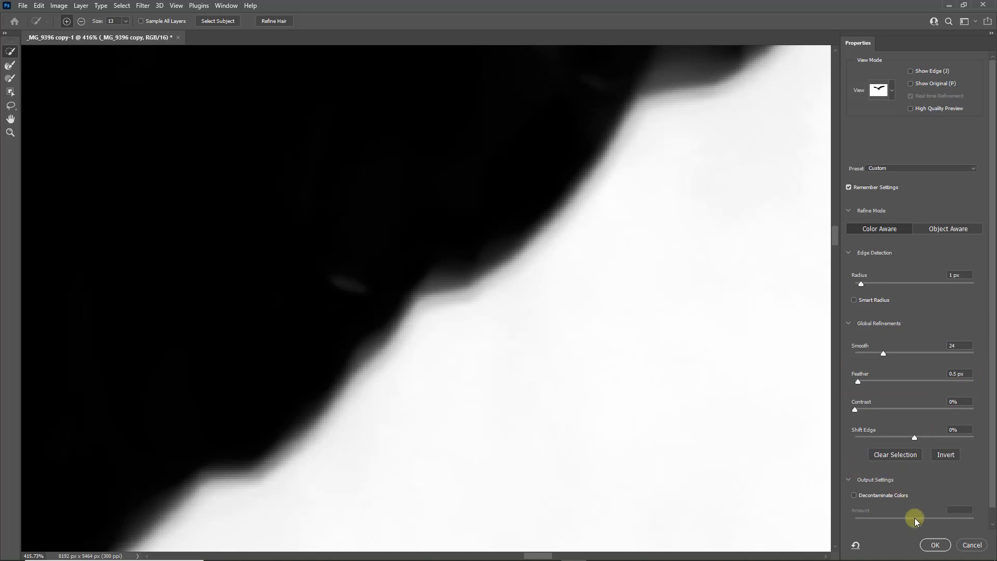
{"action": "left_click", "coordinate": [935, 545]}
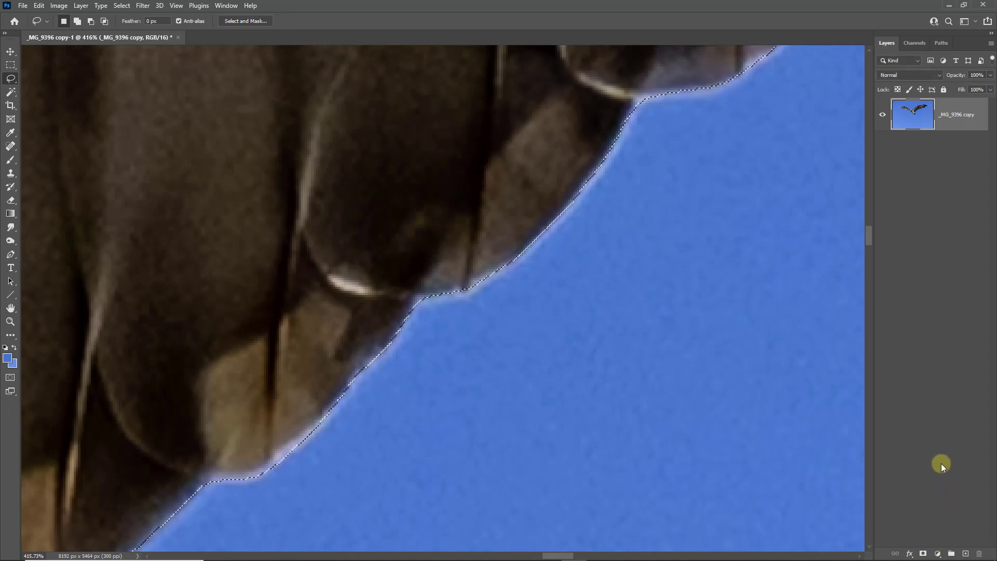
{"action": "key", "text": "ctrl+0"}
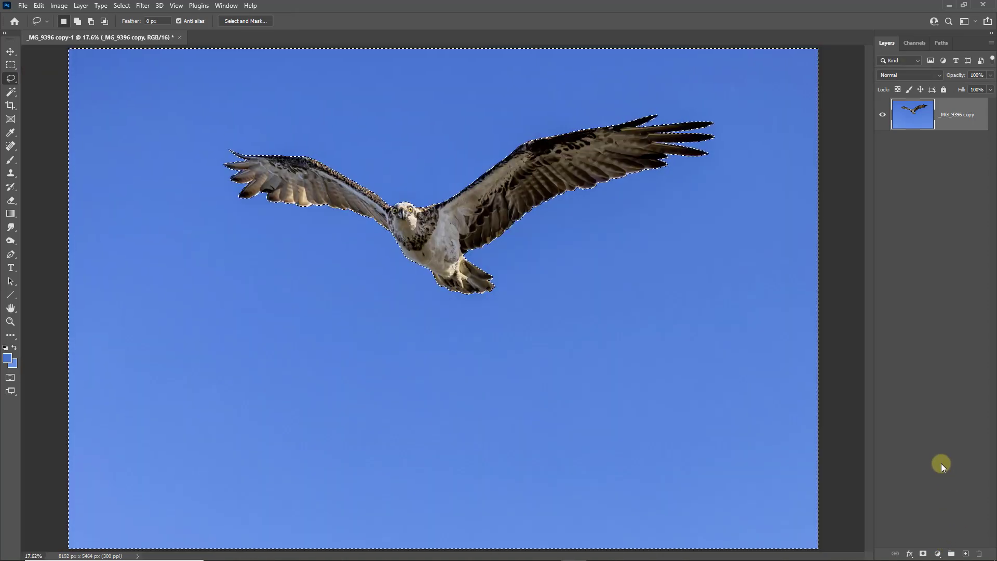
Add a layer mask from the sky selection and invert it to keep only the bird
{"action": "left_click", "coordinate": [923, 553]}
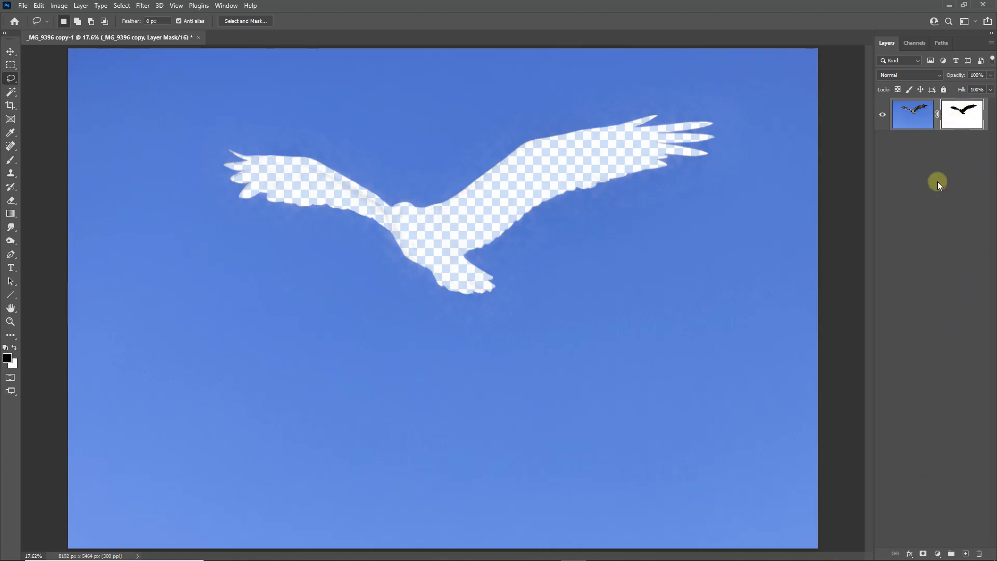
{"action": "key", "text": "ctrl+i"}
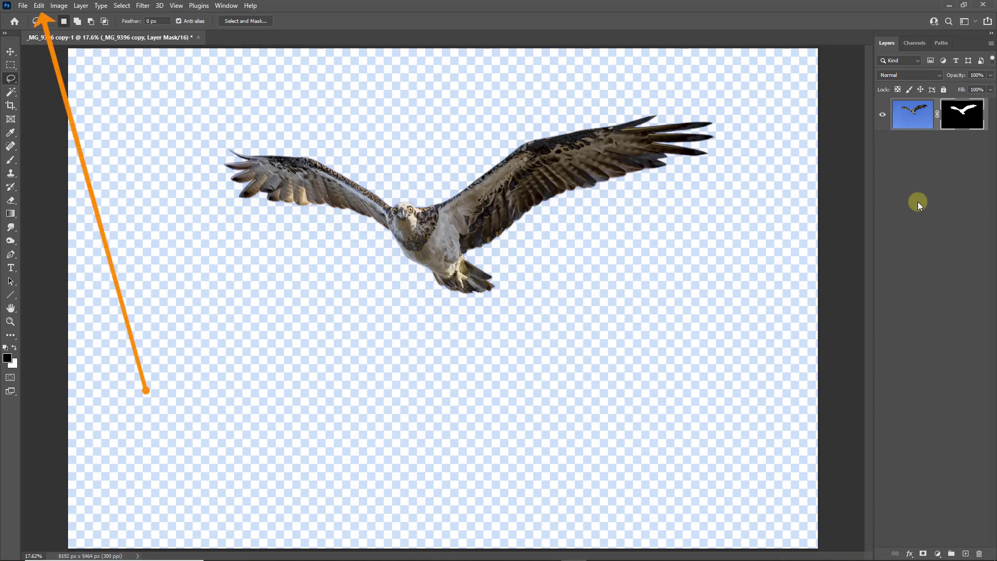
Rotate the masked bird counterclockwise by about 26° with Free Transform and move it down and right within the canvas
{"action": "key", "text": "ctrl+t"}
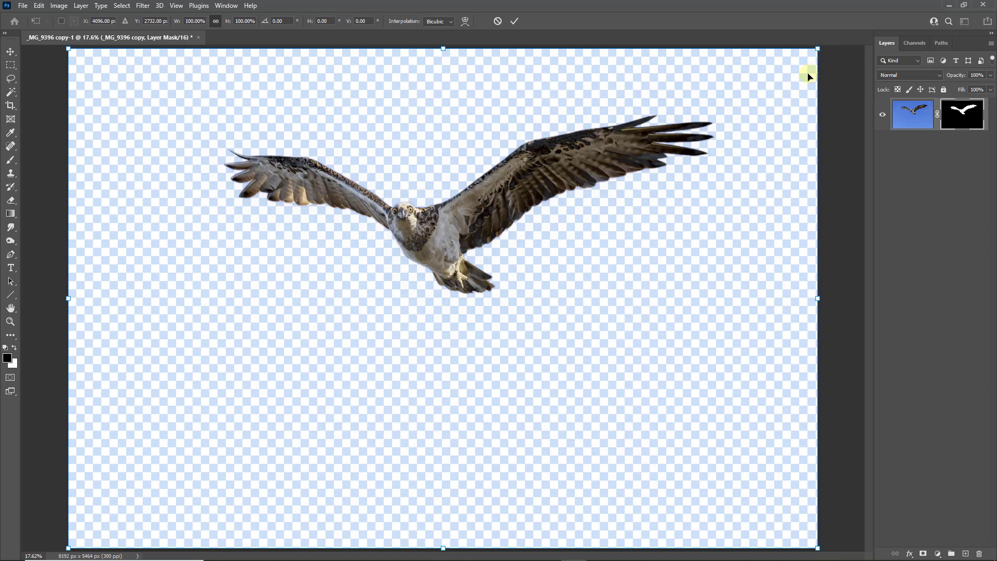
{"action": "left_click", "coordinate": [568, 266], "text": "ctrl+alt"}
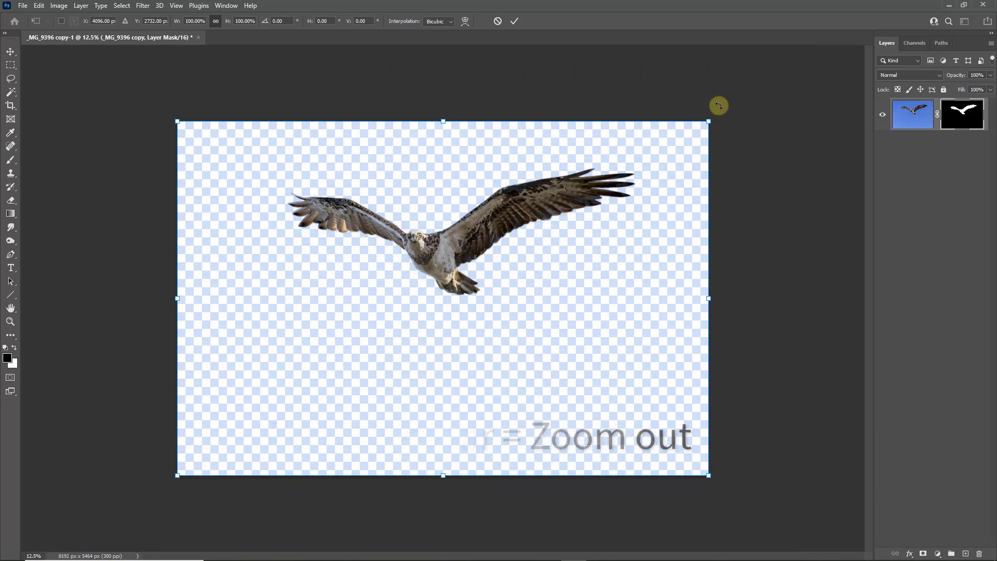
{"action": "left_click_drag", "start_coordinate": [716, 108], "coordinate": [554, 100]}
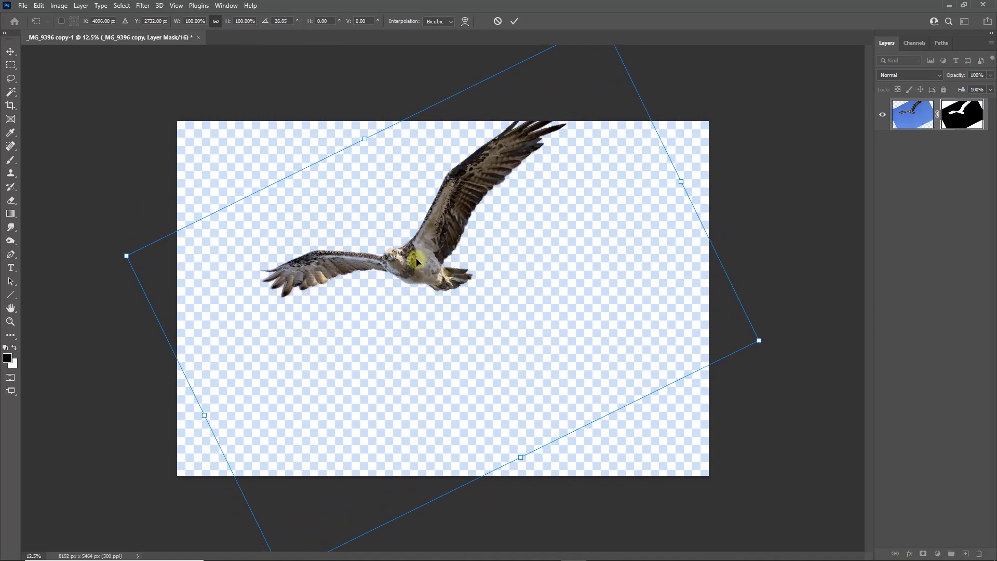
{"action": "left_click_drag", "start_coordinate": [416, 262], "coordinate": [501, 323]}
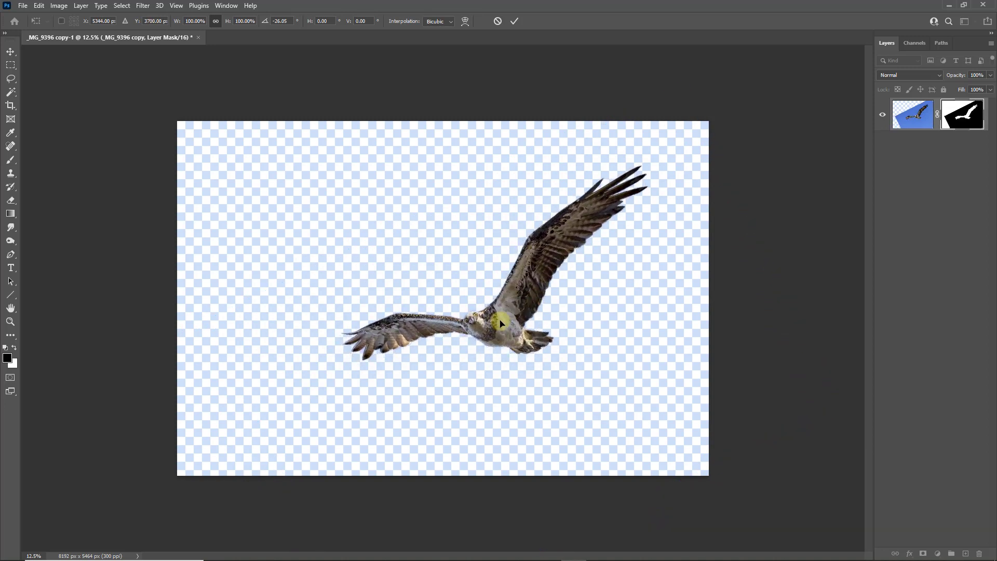
{"action": "key", "text": "Return"}
{"action": "key", "text": "l"}
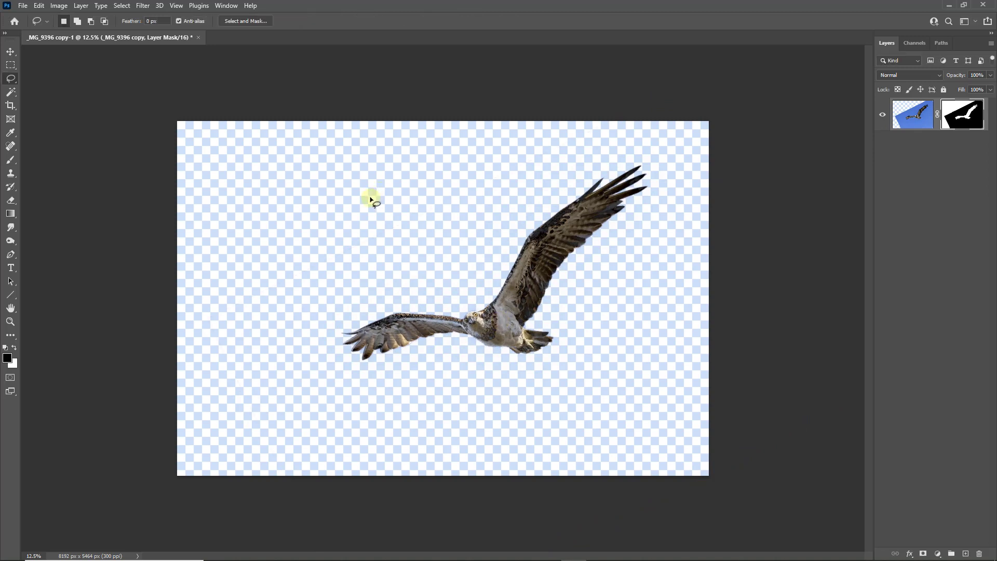
{"action": "left_click", "coordinate": [10, 106]}
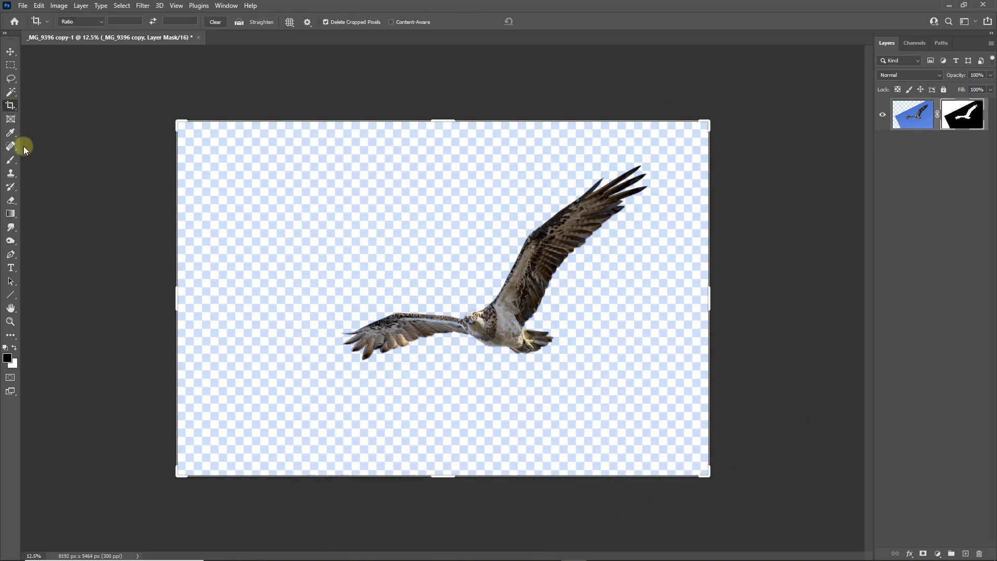
{"action": "left_click", "coordinate": [258, 217]}
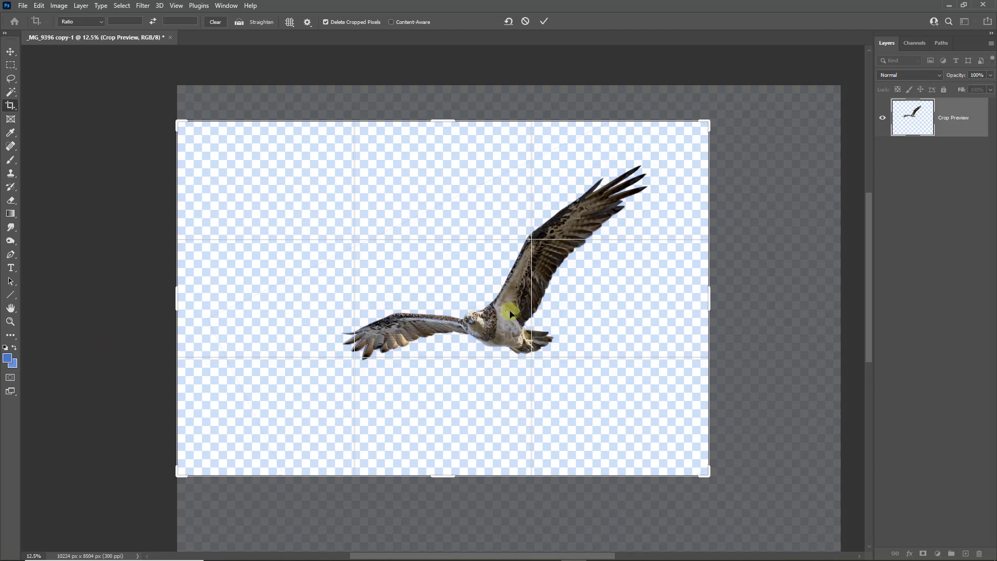
{"action": "left_click", "coordinate": [525, 22]}
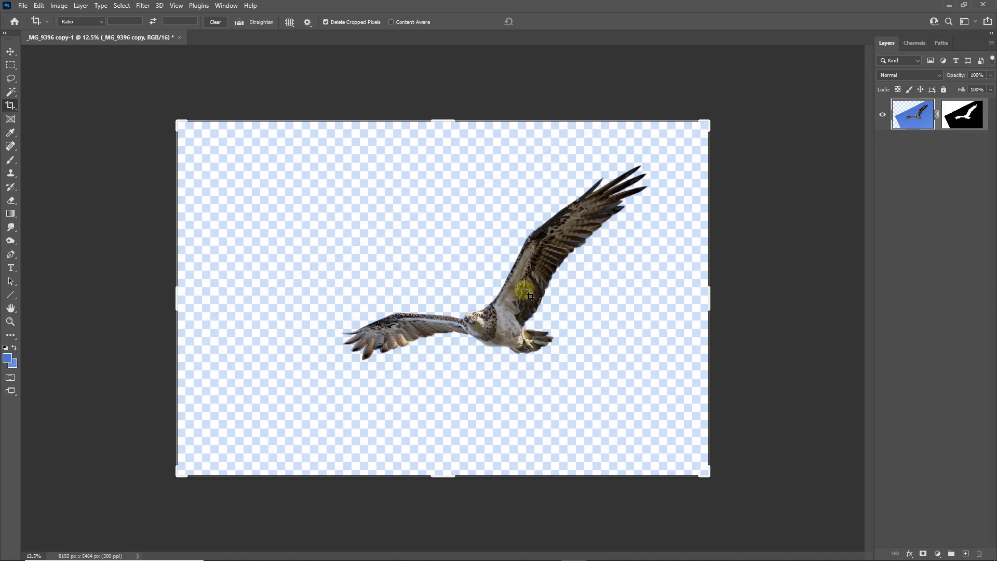
Move the masked bird slightly down and left, and add a new empty layer above it
{"action": "left_click", "coordinate": [10, 52]}
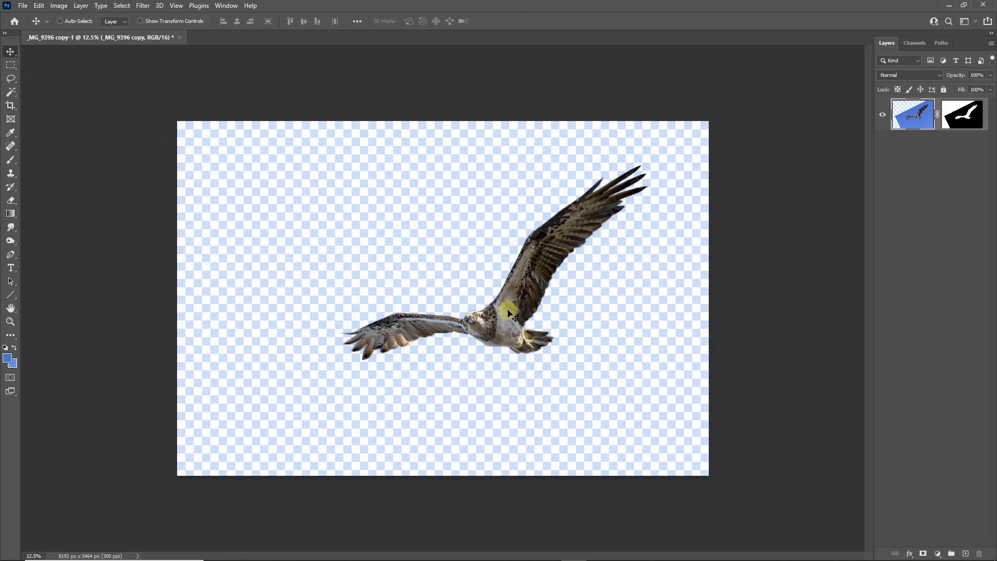
{"action": "left_click_drag", "start_coordinate": [508, 310], "coordinate": [494, 326]}
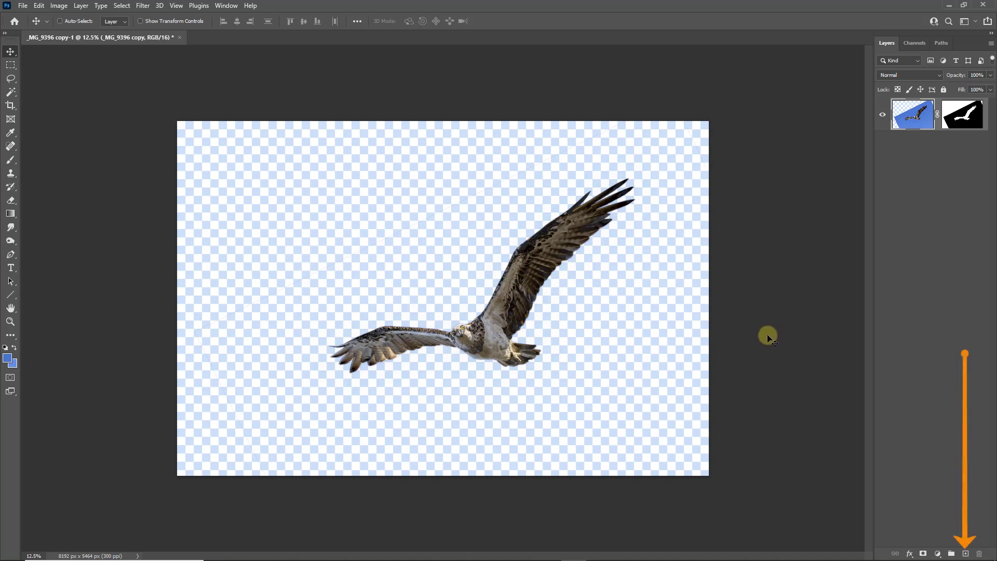
{"action": "left_click", "coordinate": [965, 554]}
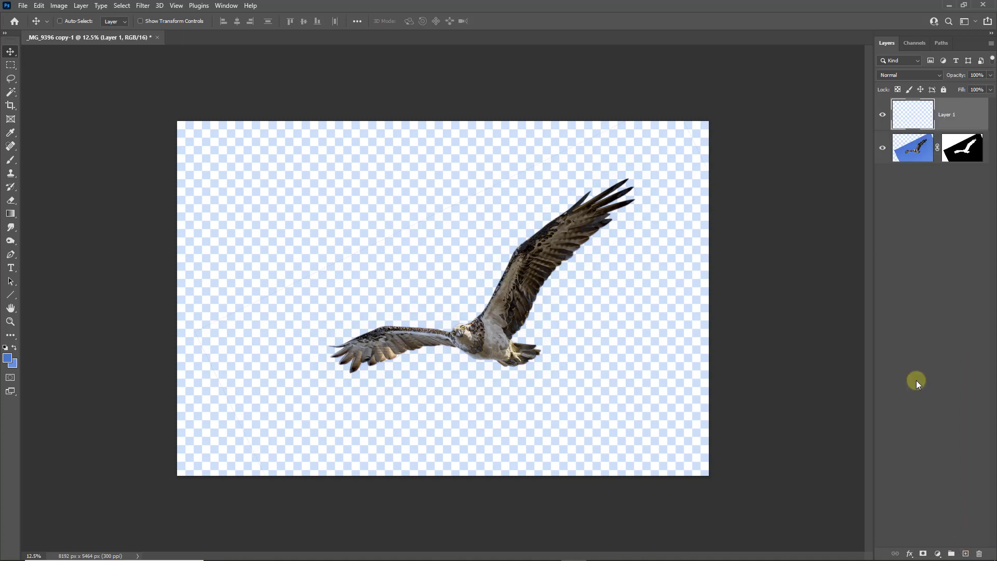
Place the empty layer beneath the masked bird layer and fill it with the foreground blue
{"action": "left_click_drag", "start_coordinate": [911, 109], "coordinate": [915, 170]}
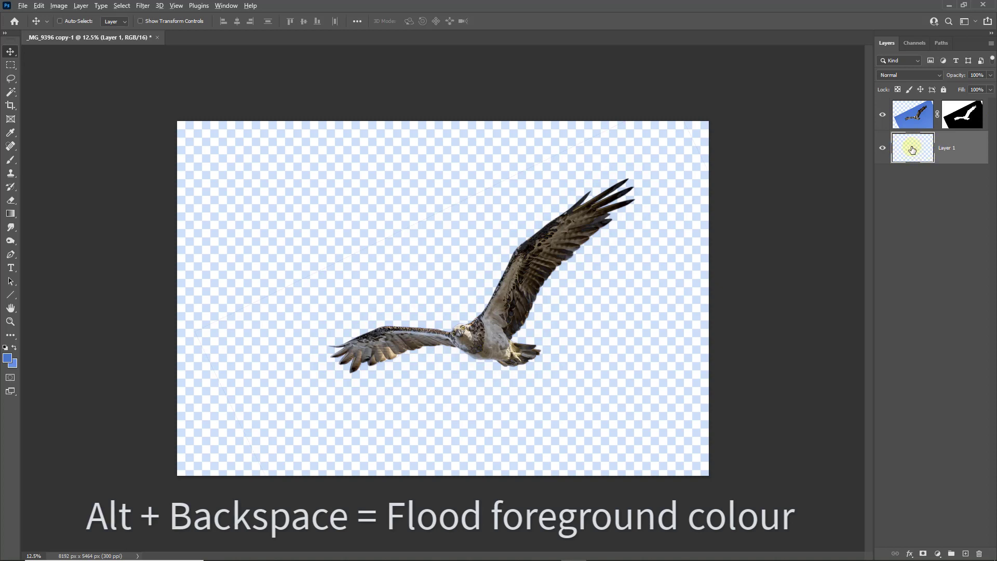
{"action": "key", "text": "alt+BackSpace"}
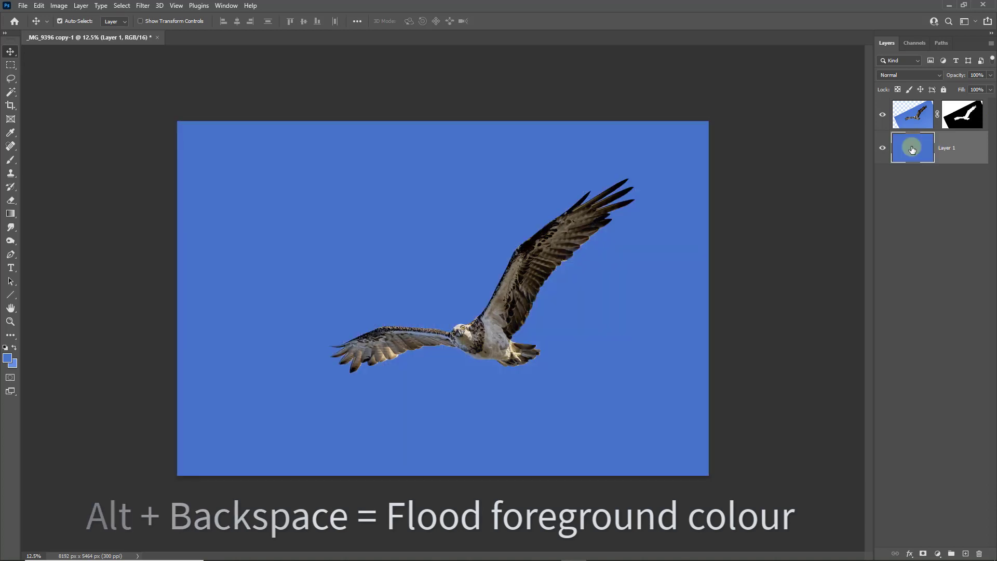
{"action": "key", "text": "ctrl+0"}
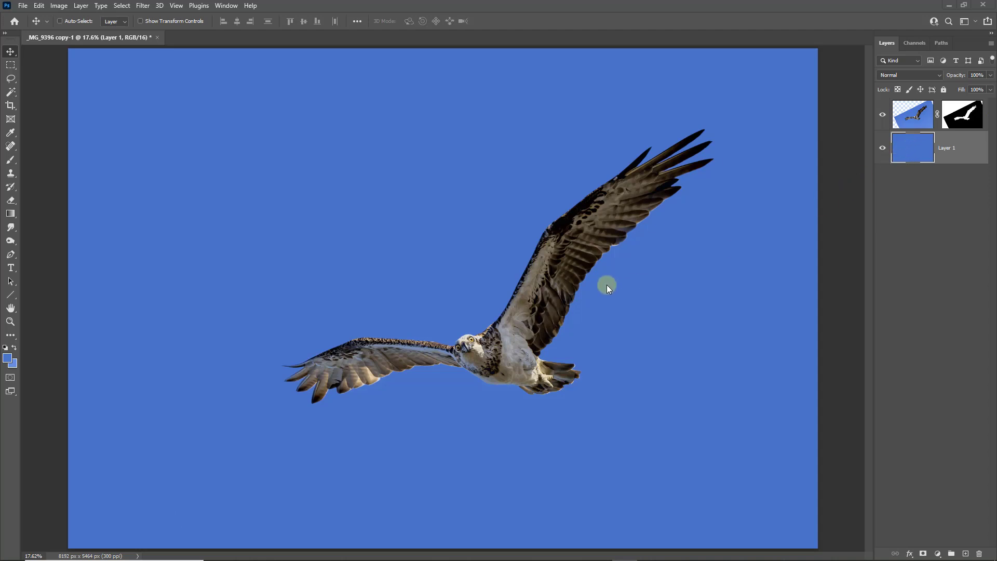
{"action": "left_click_drag", "start_coordinate": [588, 280], "coordinate": [662, 313]}
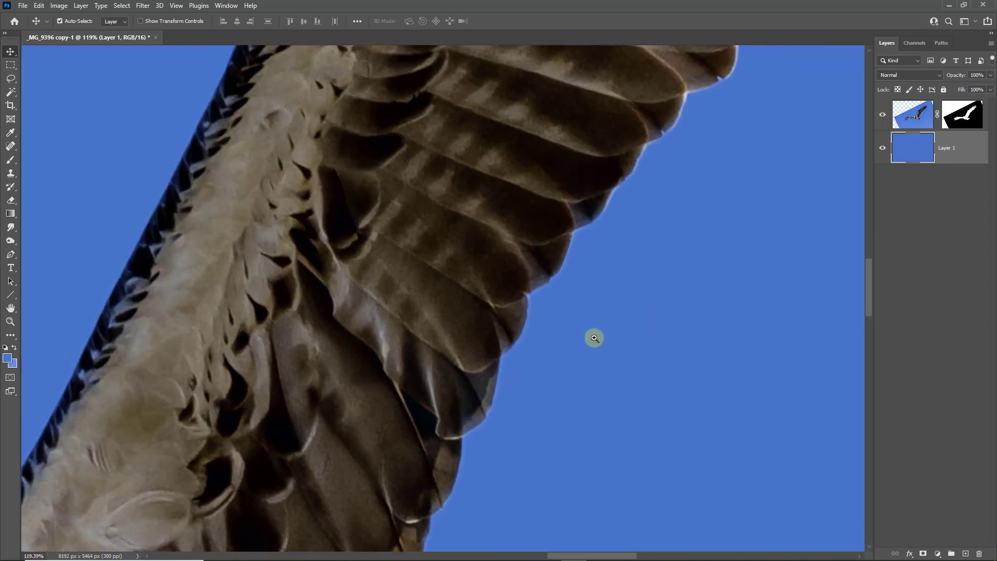
{"action": "left_click_drag", "start_coordinate": [639, 147], "coordinate": [562, 247]}
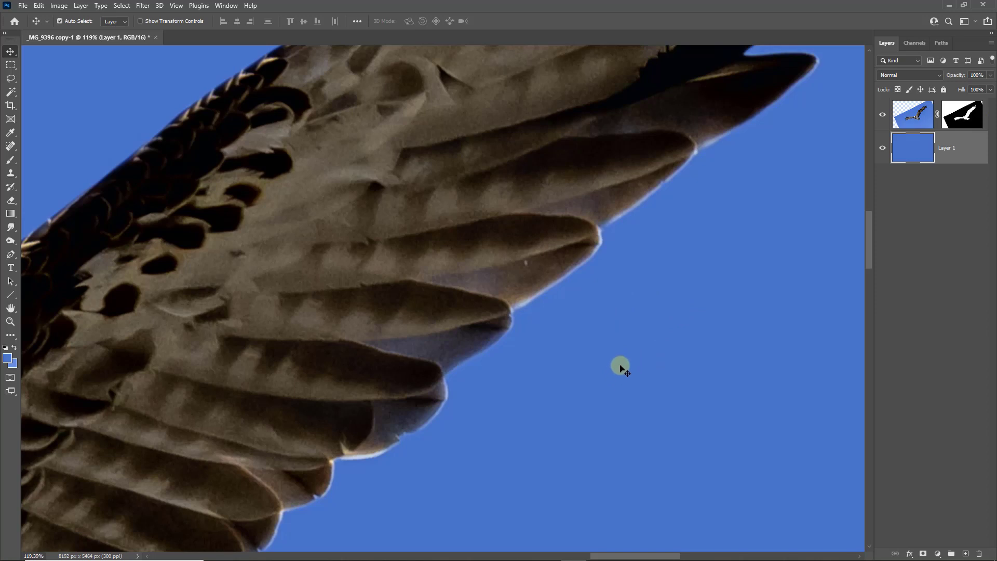
{"action": "key", "text": "ctrl+0"}
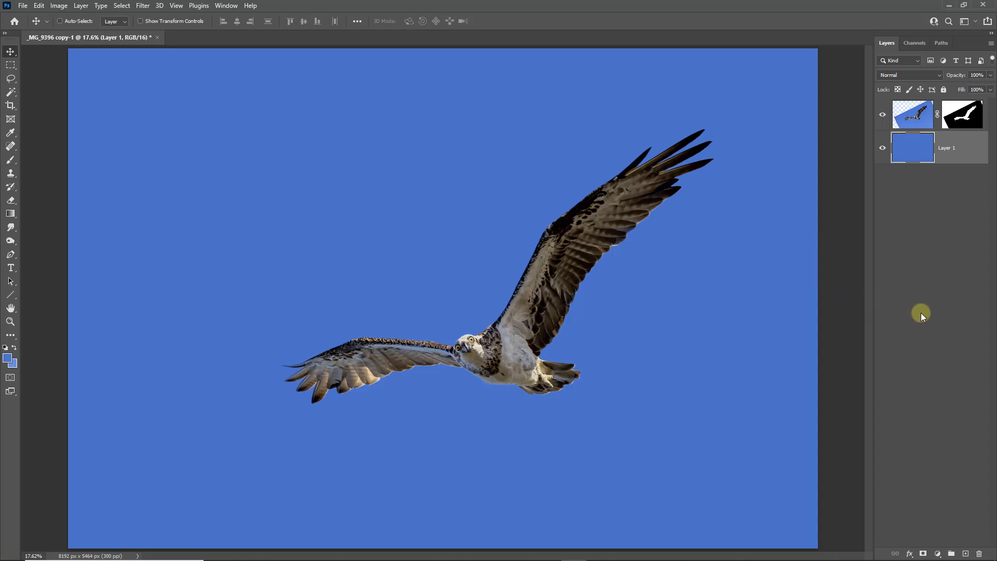
Add an empty layer above the blue fill and set up the Gradient tool with swapped foreground and background colours, fading from foreground to transparent
{"action": "left_click", "coordinate": [964, 553]}
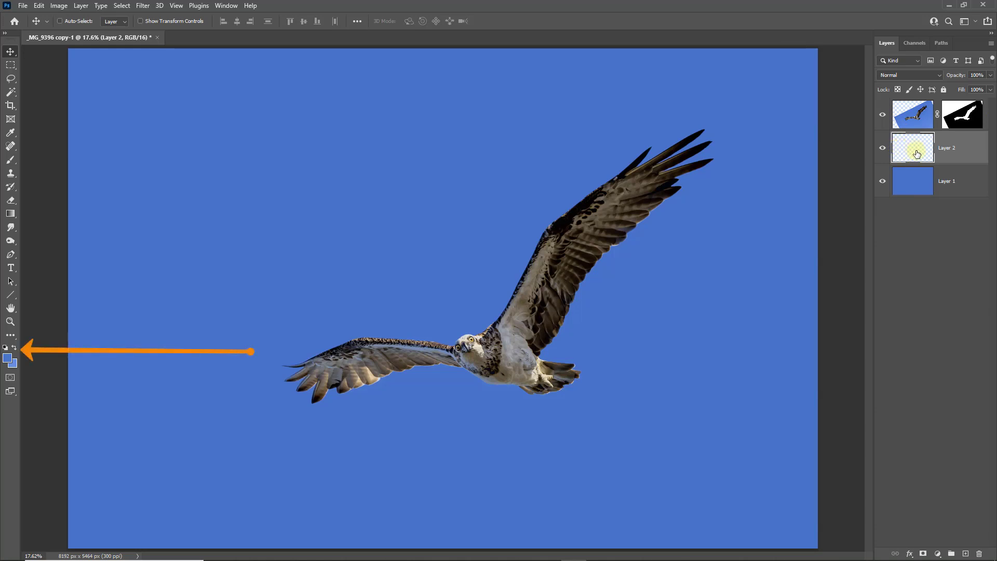
{"action": "left_click", "coordinate": [6, 358]}
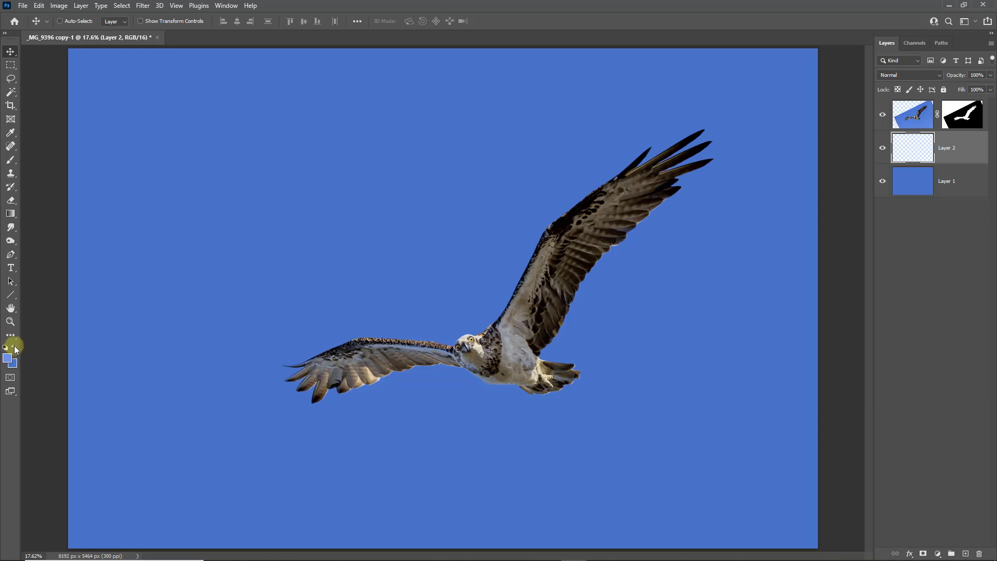
{"action": "left_click", "coordinate": [15, 215]}
{"action": "left_click", "coordinate": [34, 215]}
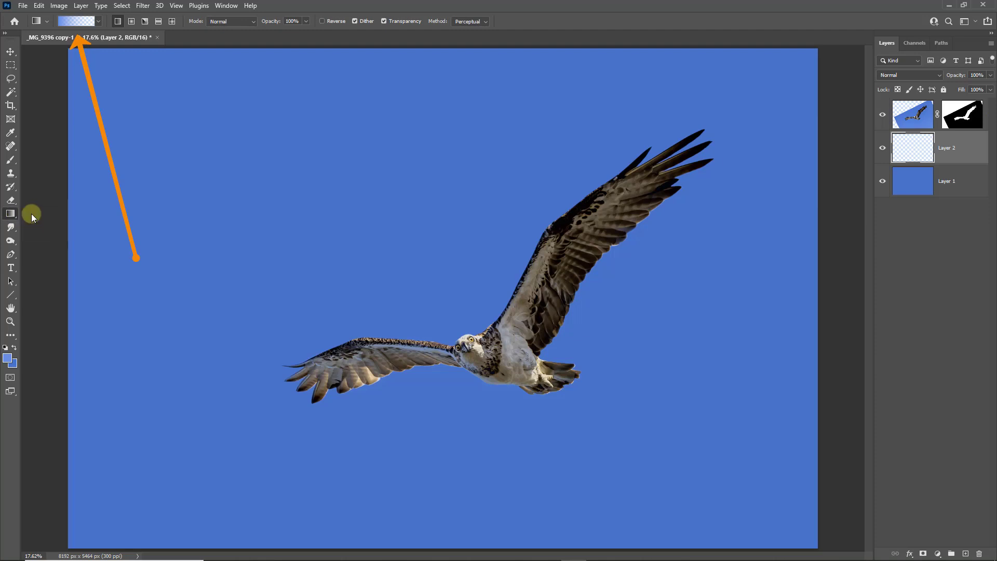
{"action": "left_click", "coordinate": [97, 23]}
{"action": "left_click", "coordinate": [19, 55]}
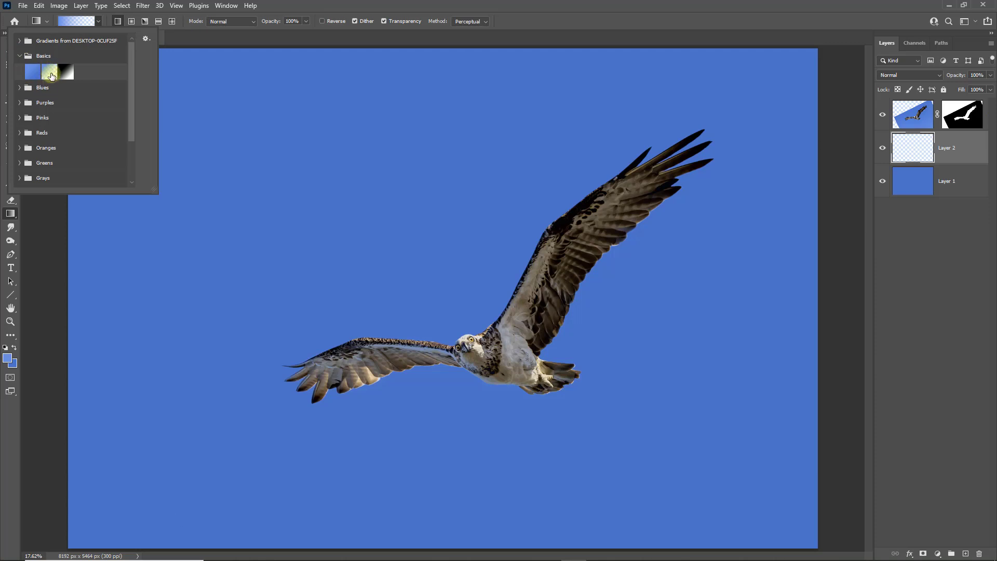
{"action": "left_click", "coordinate": [525, 23]}
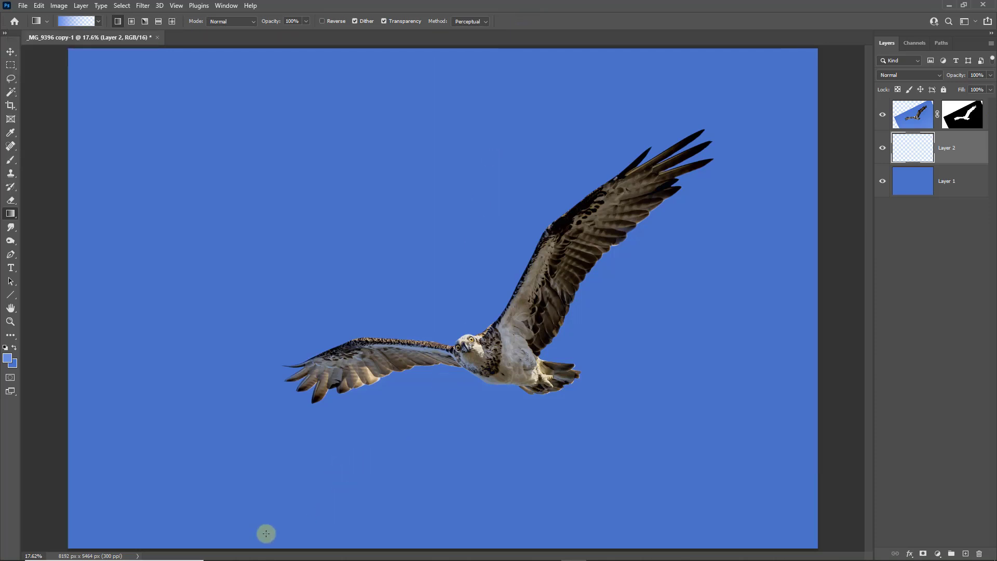
Lighten the sky on the new layer with short gradients fading inward from both lower corners and the upper edge of the canvas
{"action": "left_click", "coordinate": [449, 389], "text": "alt"}
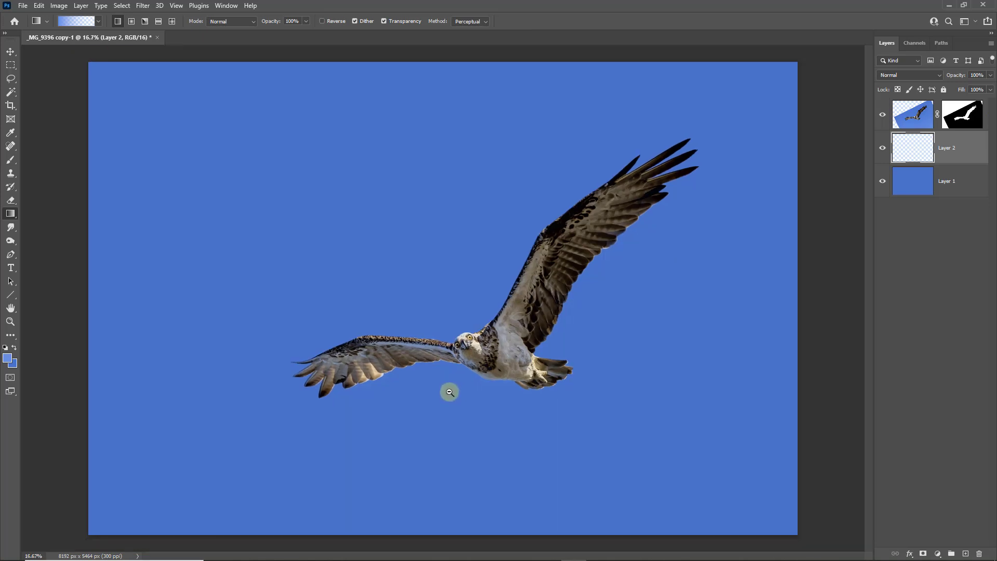
{"action": "left_click", "coordinate": [449, 390], "text": "alt"}
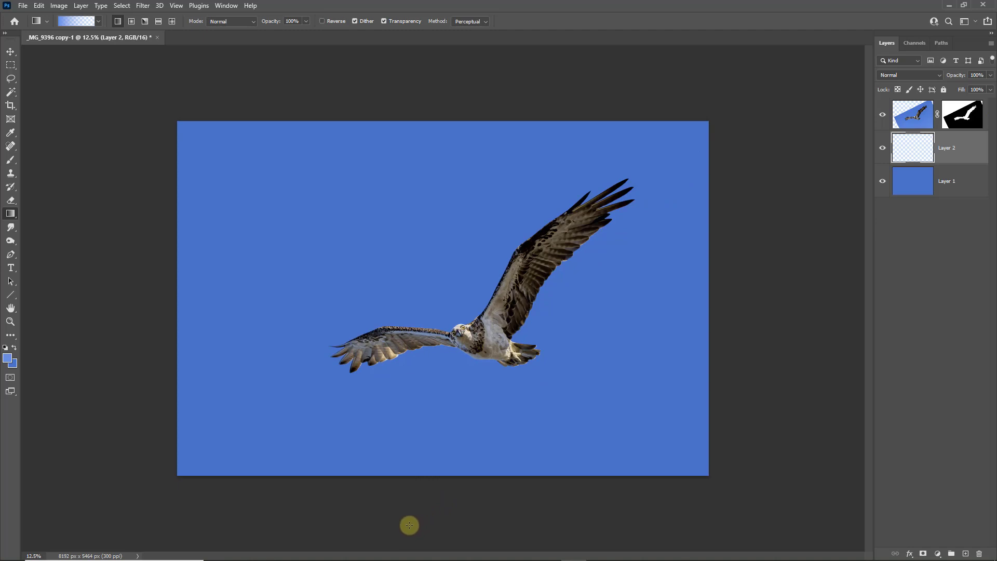
{"action": "left_click_drag", "start_coordinate": [380, 520], "coordinate": [440, 418]}
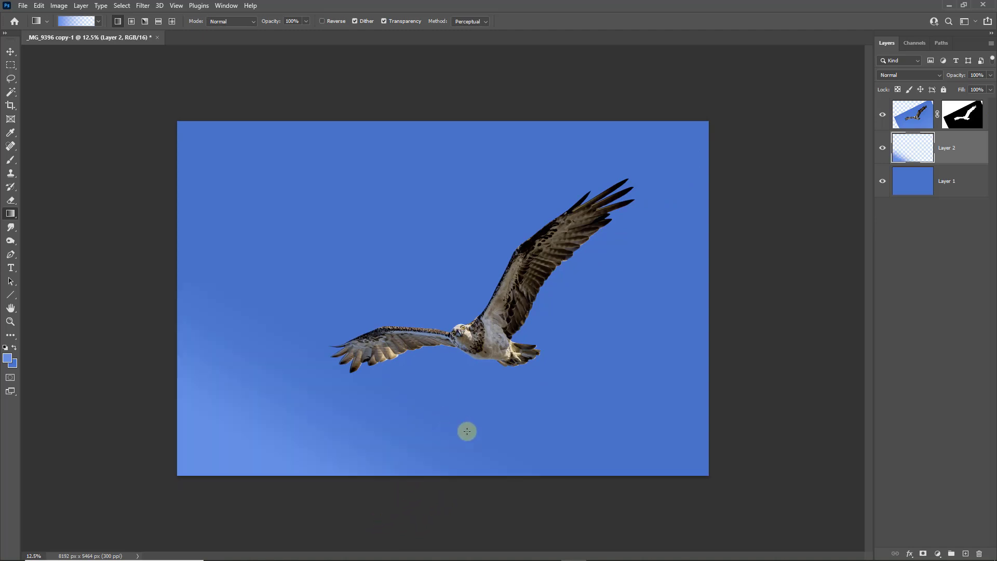
{"action": "key", "text": "ctrl+z"}
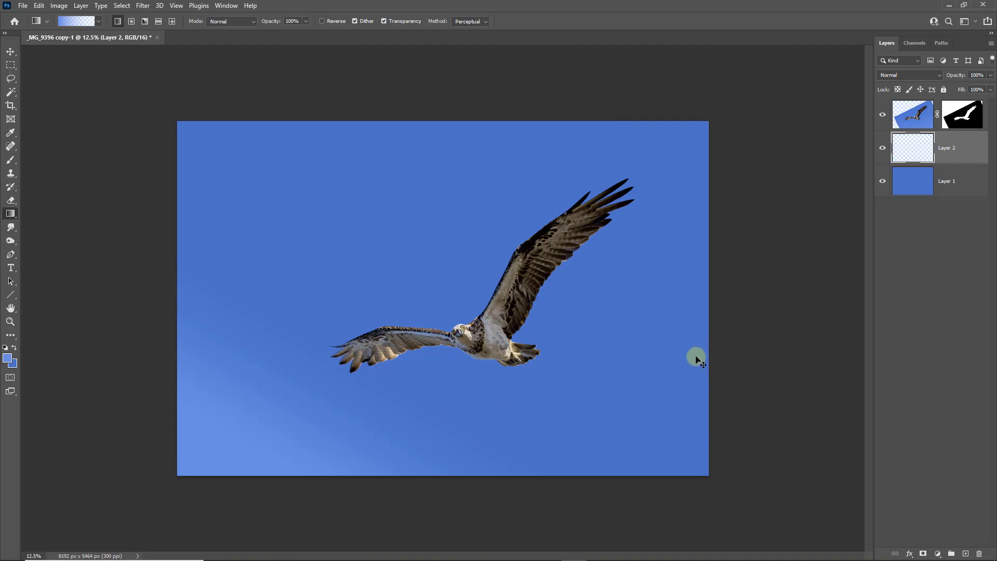
{"action": "left_click_drag", "start_coordinate": [412, 527], "coordinate": [447, 429]}
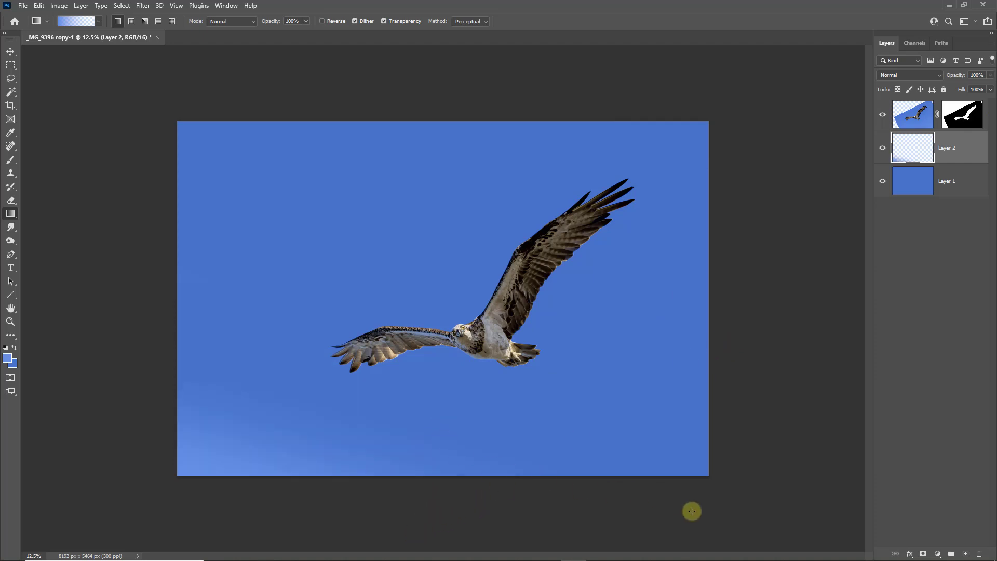
{"action": "left_click_drag", "start_coordinate": [698, 517], "coordinate": [652, 415]}
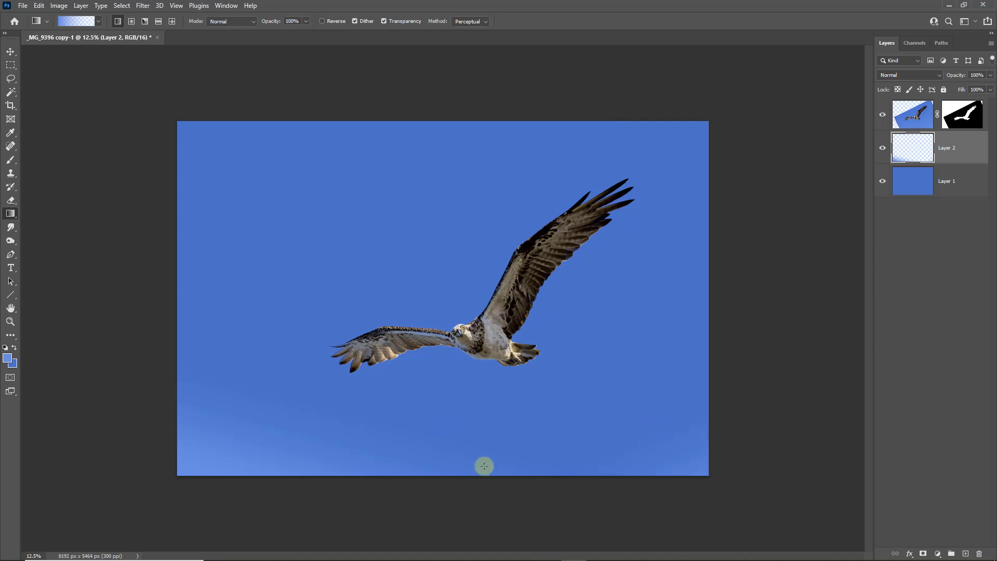
{"action": "left_click_drag", "start_coordinate": [283, 77], "coordinate": [303, 201]}
{"action": "left_click_drag", "start_coordinate": [400, 91], "coordinate": [393, 223]}
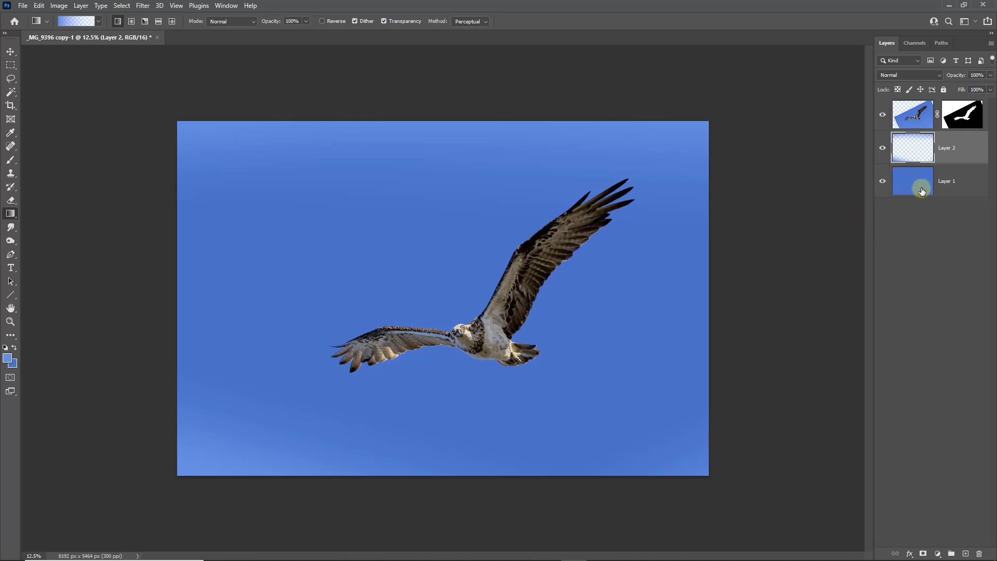
Merge the gradient layer with the solid blue layer beneath it
{"action": "left_click", "coordinate": [953, 181], "text": "shift"}
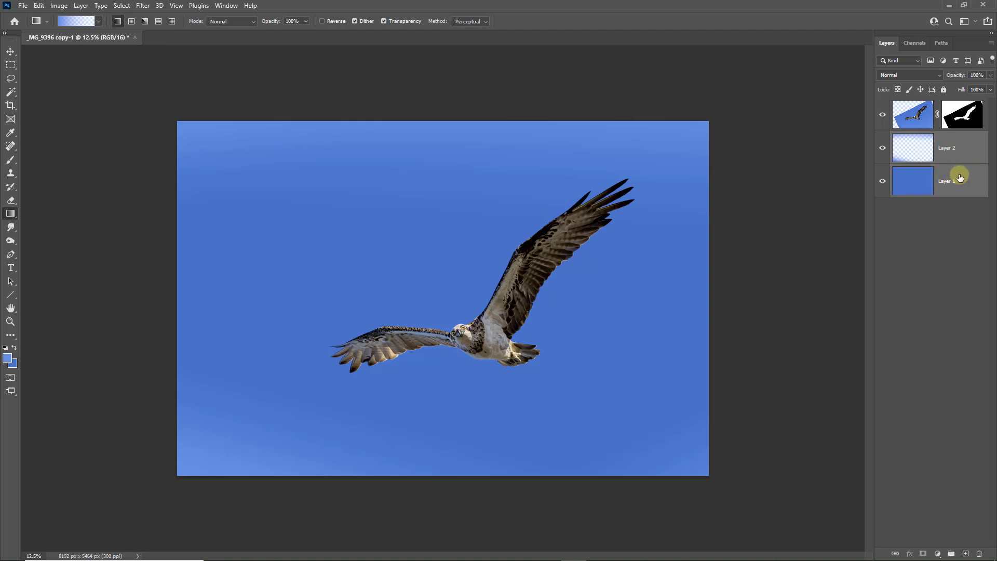
{"action": "right_click", "coordinate": [958, 177]}
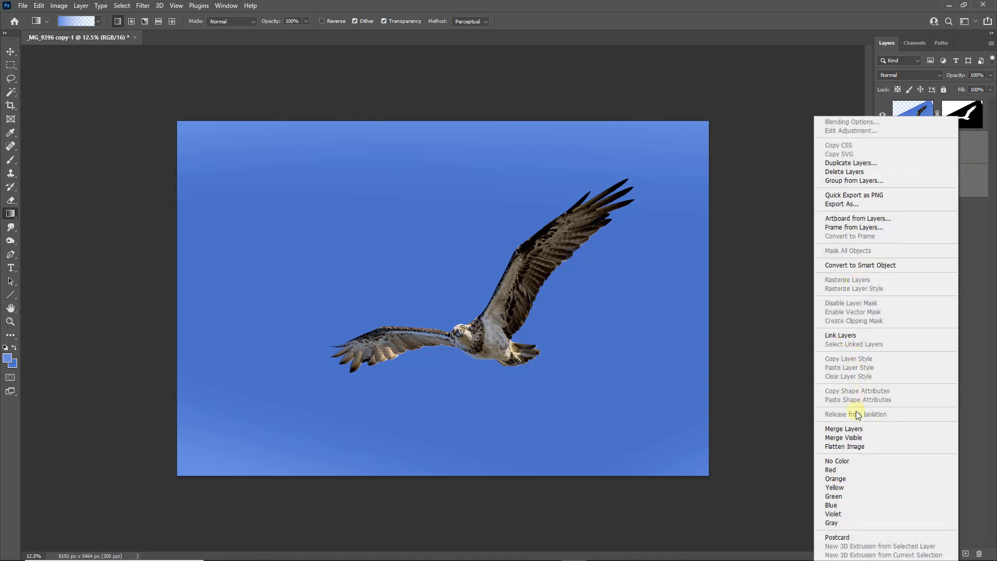
{"action": "left_click", "coordinate": [849, 429]}
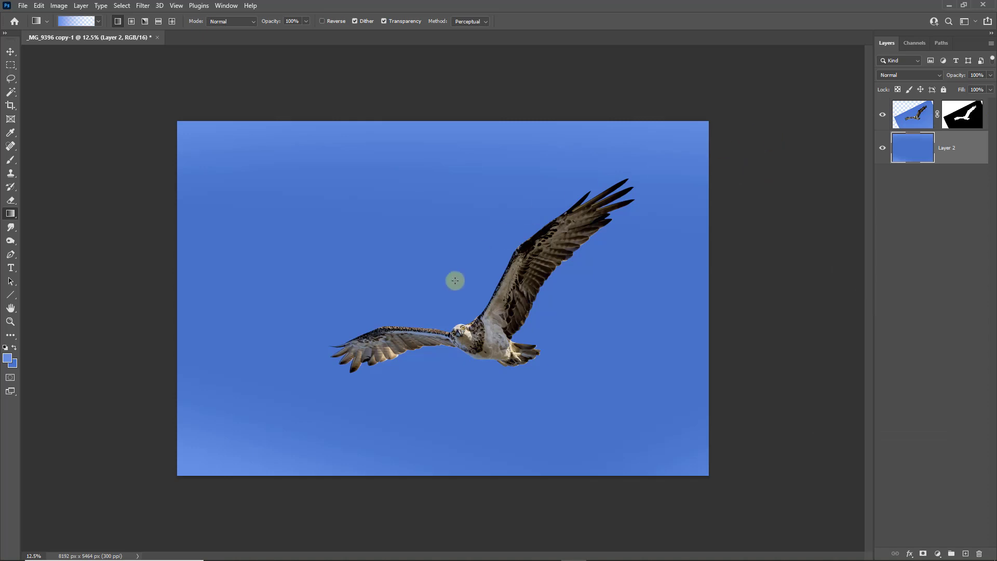
Add Gaussian, monochromatic noise to the merged sky layer while checking it against the wing feathers up close
{"action": "left_click_drag", "start_coordinate": [532, 290], "coordinate": [478, 244]}
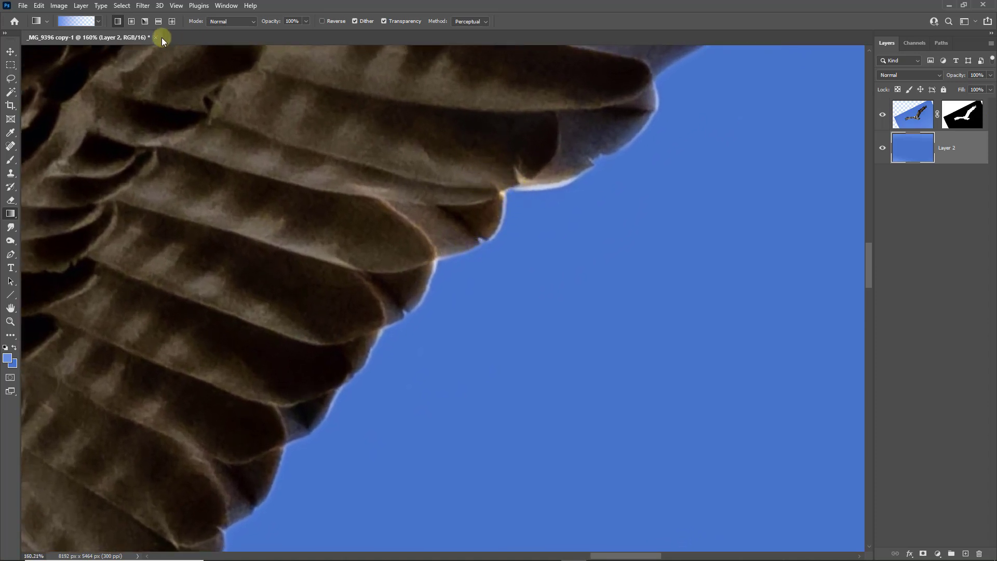
{"action": "left_click", "coordinate": [143, 8]}
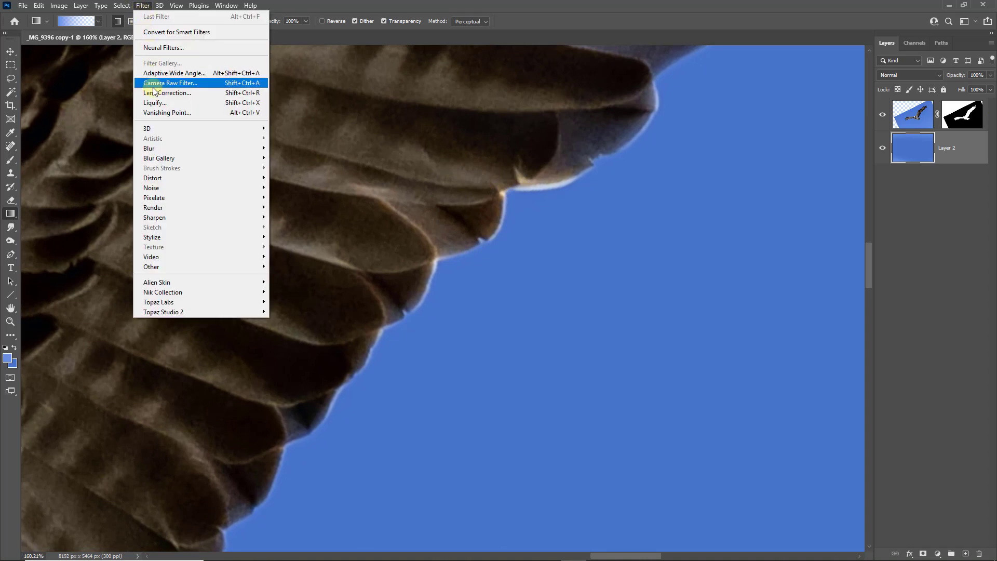
{"action": "mouse_move", "coordinate": [152, 188]}
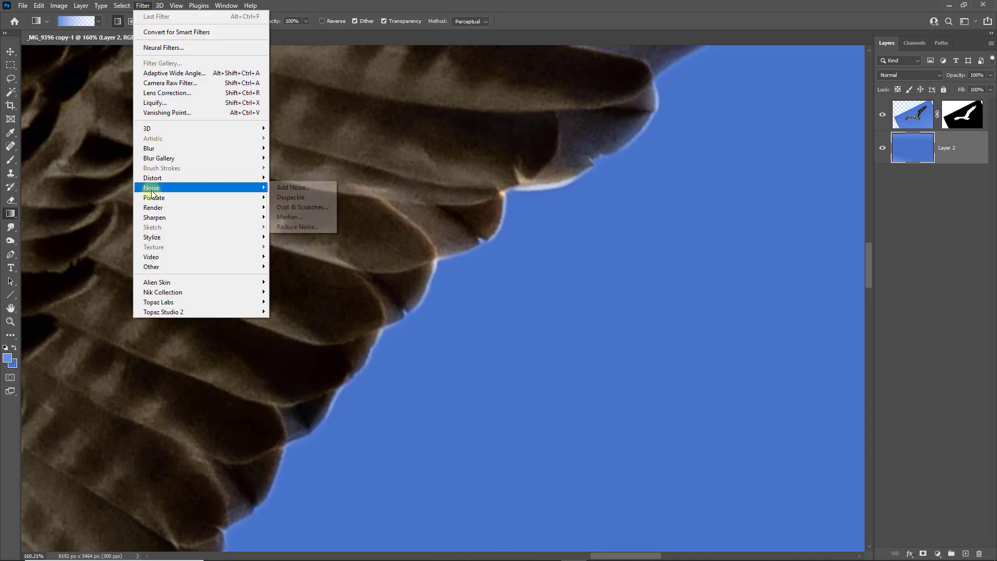
{"action": "left_click", "coordinate": [297, 188]}
{"action": "left_click_drag", "start_coordinate": [487, 105], "coordinate": [259, 80]}
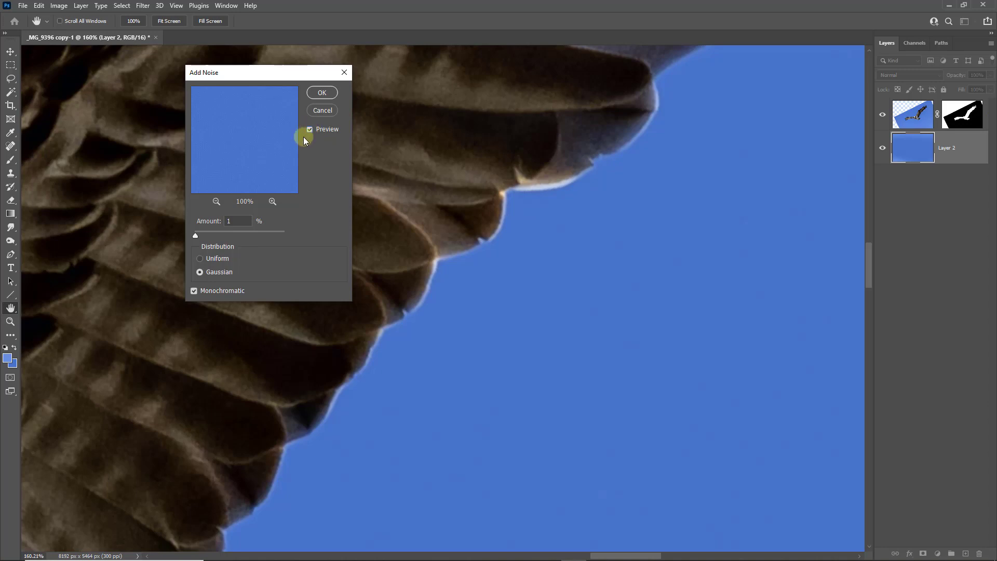
{"action": "left_click_drag", "start_coordinate": [230, 220], "coordinate": [205, 223]}
{"action": "left_click", "coordinate": [321, 93]}
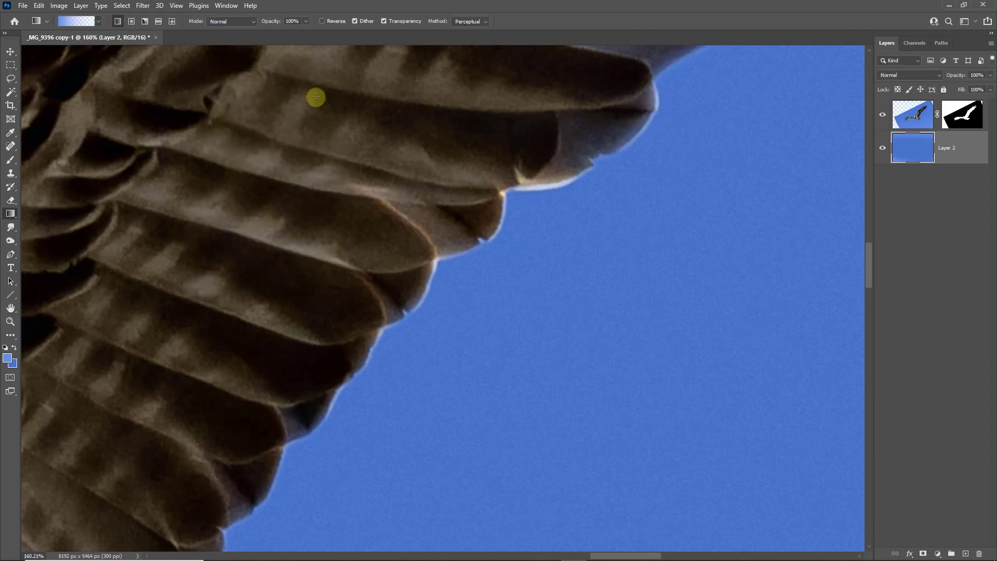
{"action": "key", "text": "ctrl+0"}
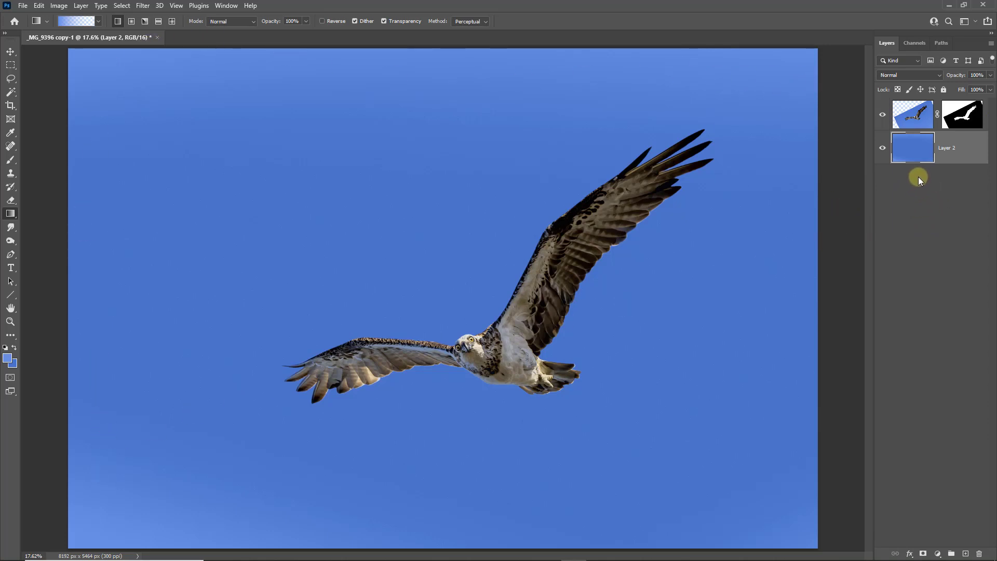
Replace the merged sky with a new layer beneath the bird filled with the background colour, and add an empty layer above that fill
{"action": "left_click_drag", "start_coordinate": [917, 151], "coordinate": [979, 554]}
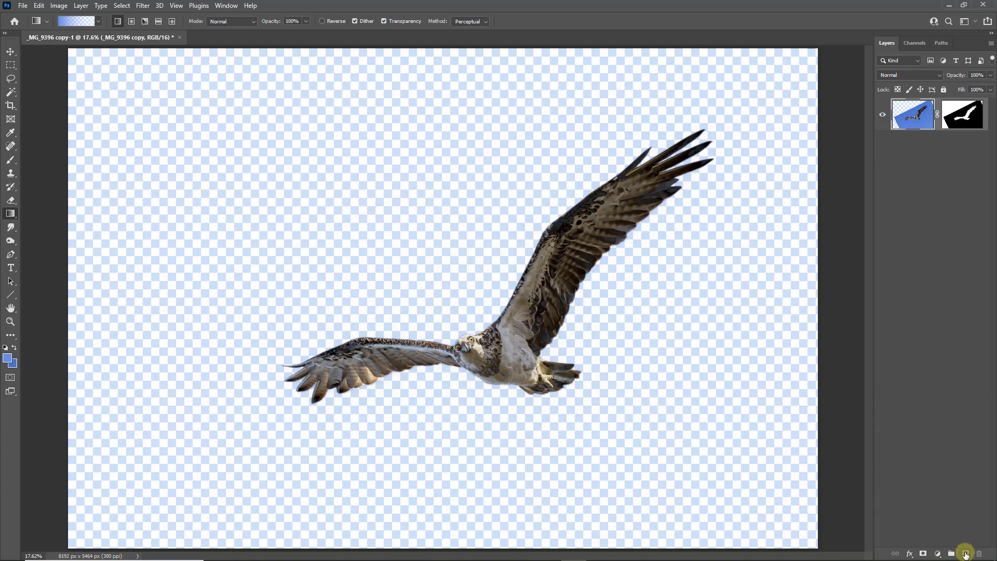
{"action": "left_click", "coordinate": [966, 554]}
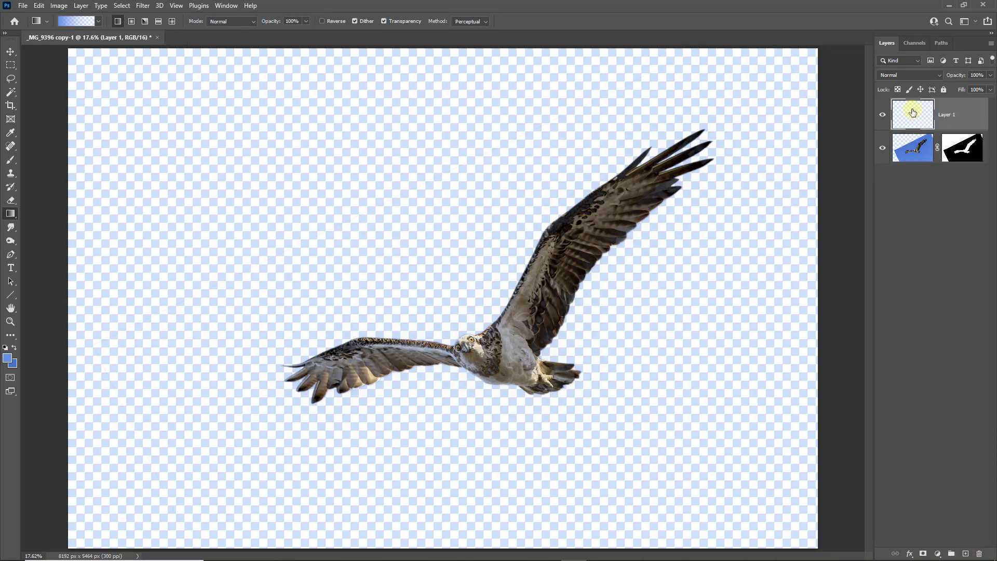
{"action": "left_click_drag", "start_coordinate": [912, 115], "coordinate": [908, 167]}
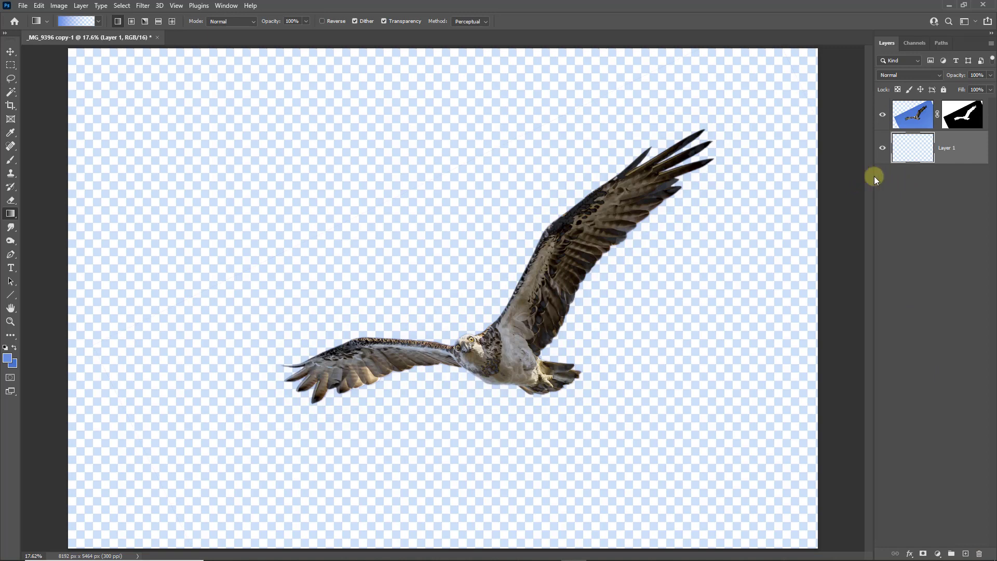
{"action": "key", "text": "ctrl+BackSpace"}
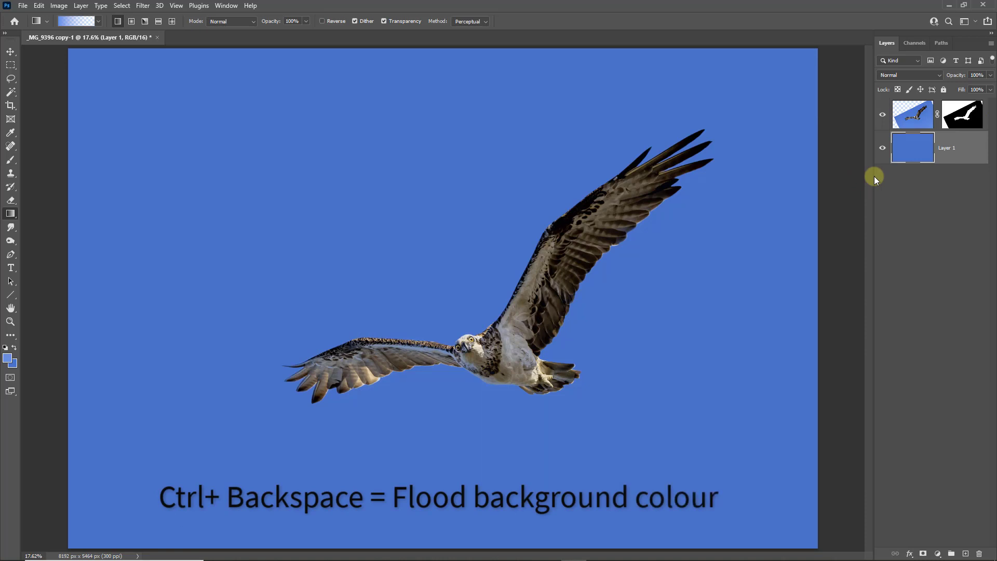
{"action": "left_click", "coordinate": [965, 552]}
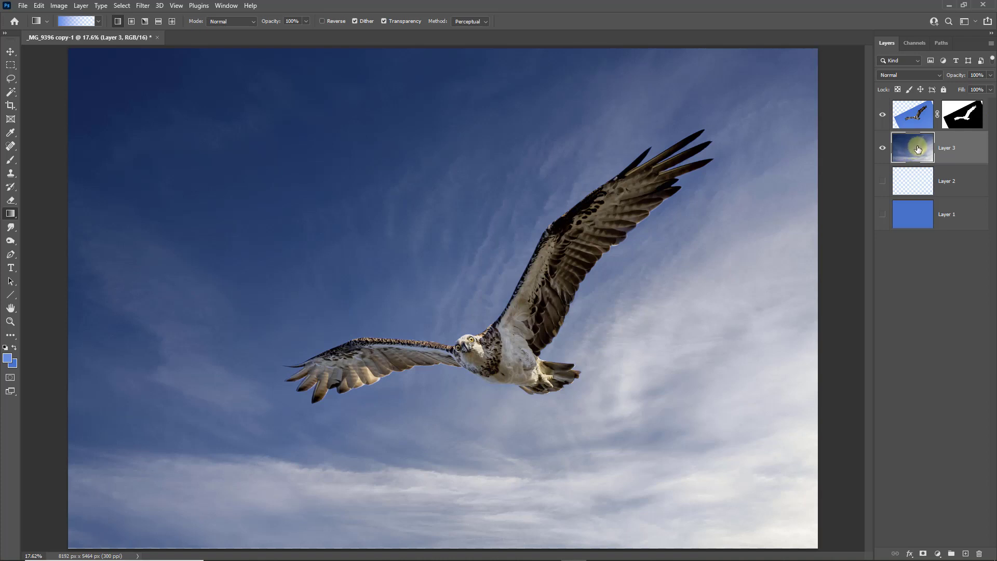
Soften the cloudy sky on Layer 3 with a Gaussian Blur of 15.3 pixels radius
{"action": "left_click", "coordinate": [142, 6]}
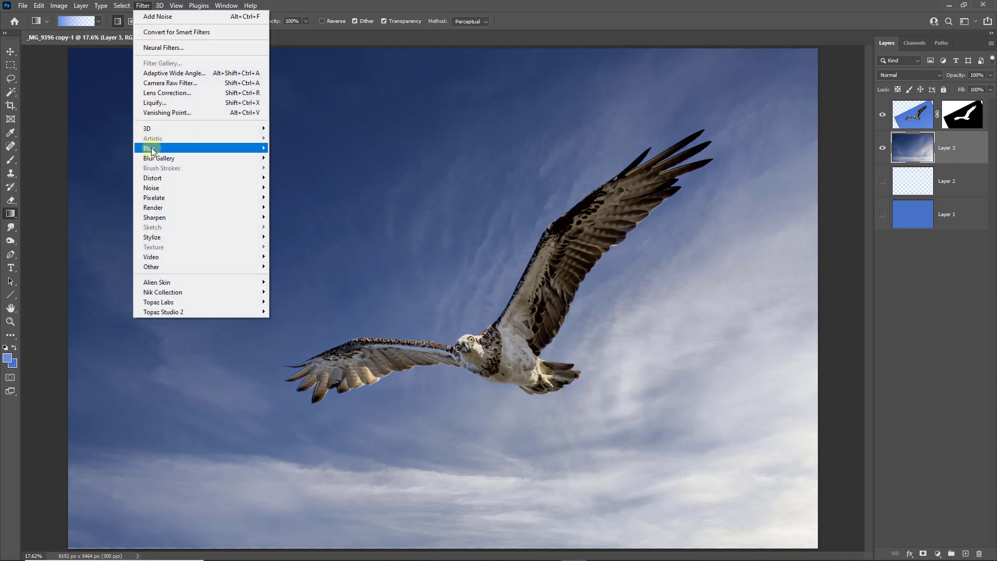
{"action": "mouse_move", "coordinate": [156, 148]}
{"action": "left_click", "coordinate": [289, 188]}
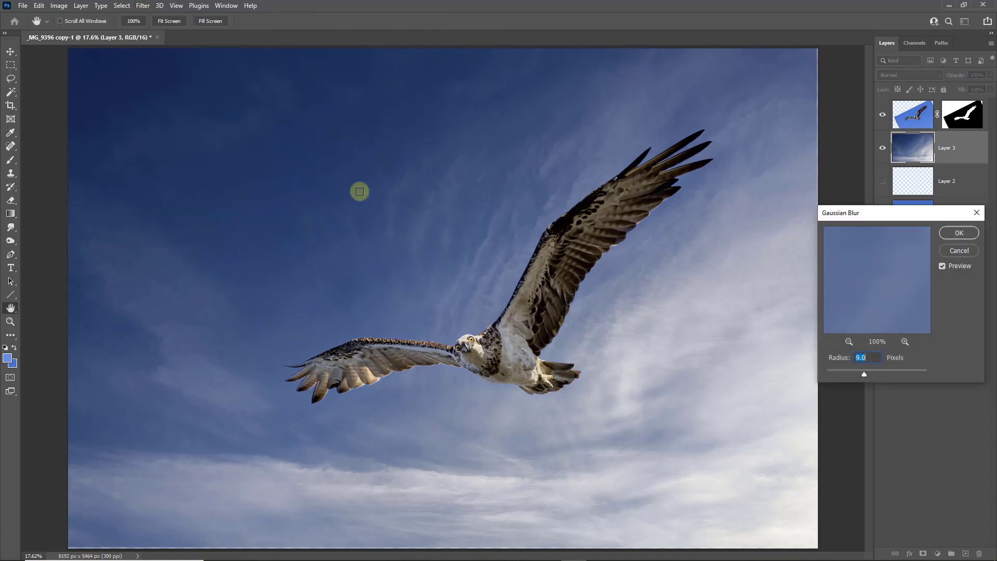
{"action": "left_click_drag", "start_coordinate": [885, 214], "coordinate": [891, 179]}
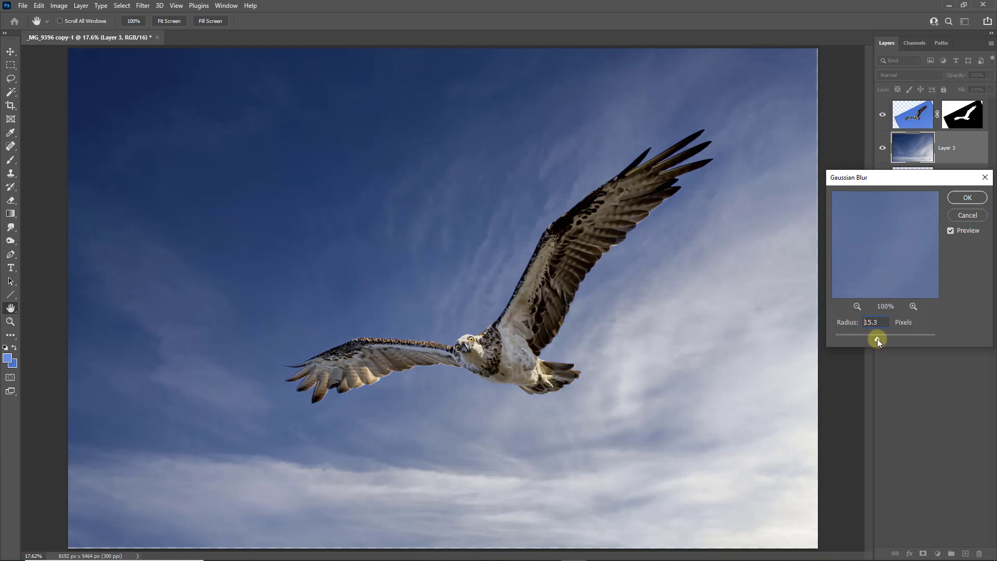
{"action": "left_click", "coordinate": [967, 198]}
{"action": "key", "text": "g"}
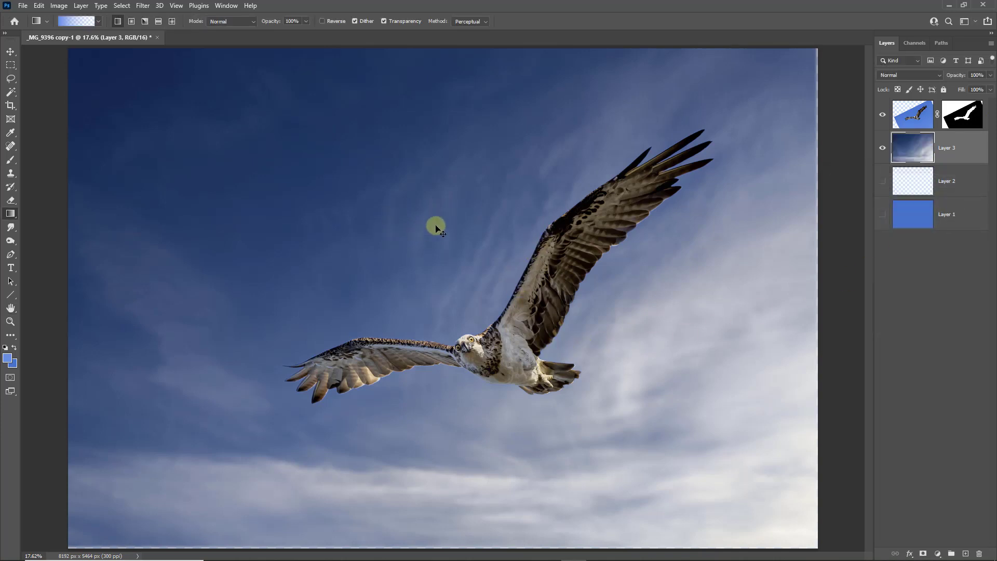
Add 1% Gaussian, monochromatic noise to the blurred cloudy sky layer, judging it close up beside the raised wing's edge
{"action": "left_click_drag", "start_coordinate": [499, 242], "coordinate": [571, 302]}
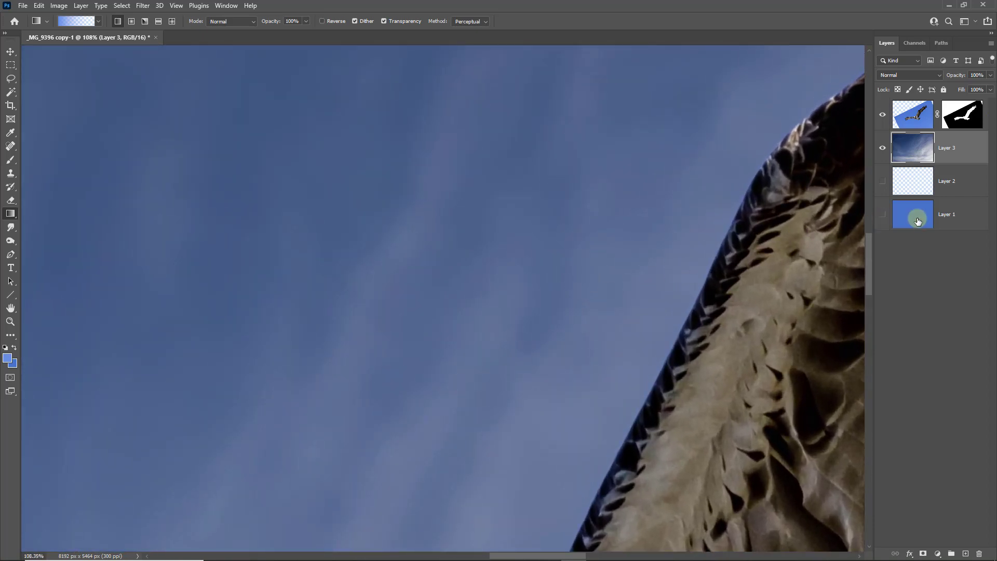
{"action": "left_click", "coordinate": [143, 6]}
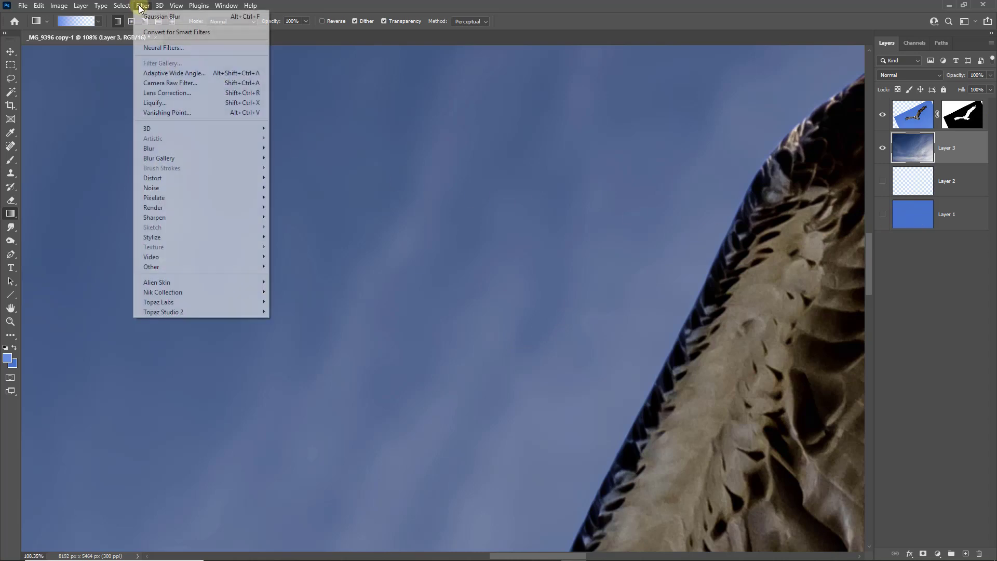
{"action": "mouse_move", "coordinate": [156, 189]}
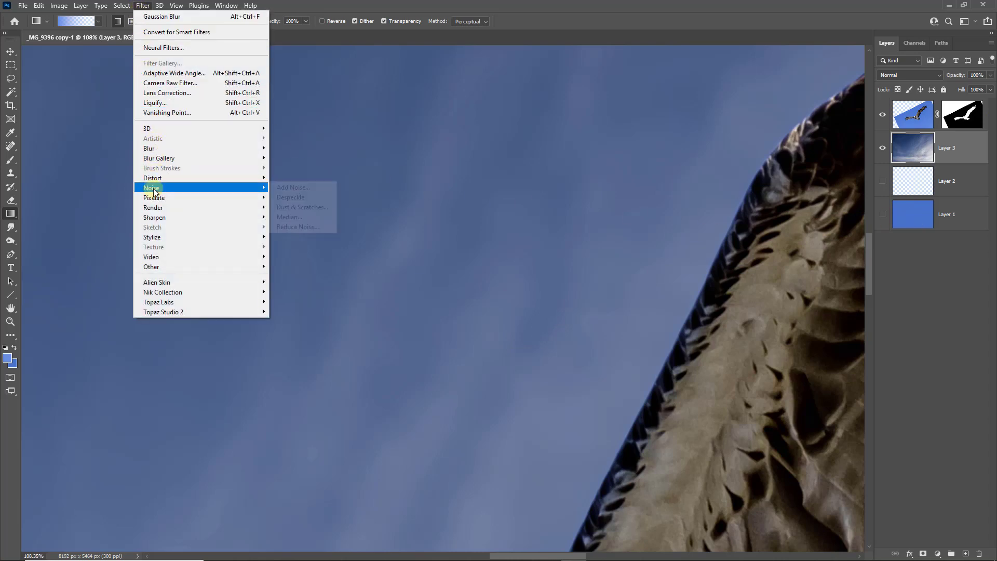
{"action": "left_click", "coordinate": [287, 188]}
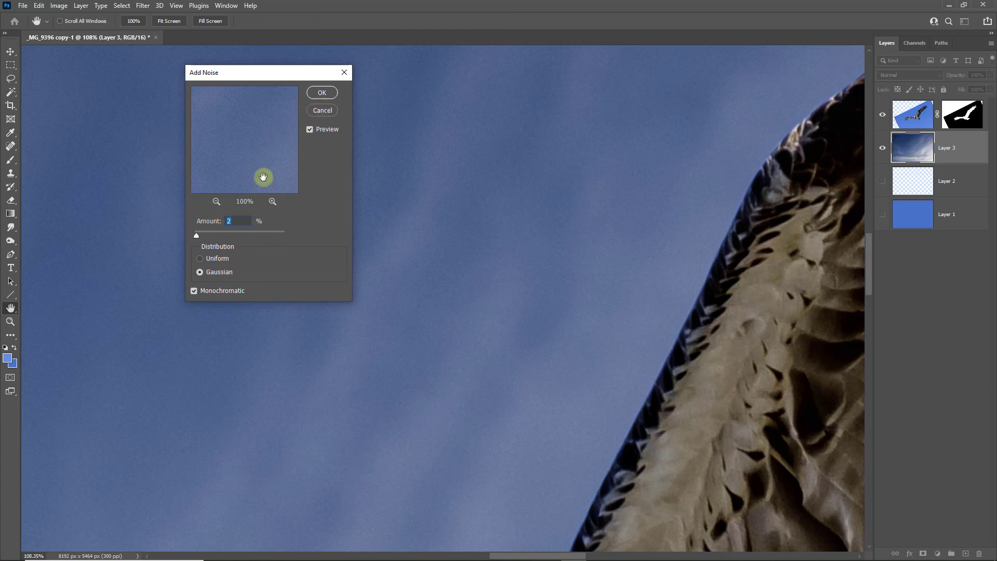
{"action": "type", "text": "1"}
{"action": "left_click", "coordinate": [321, 93]}
{"action": "key", "text": "g"}
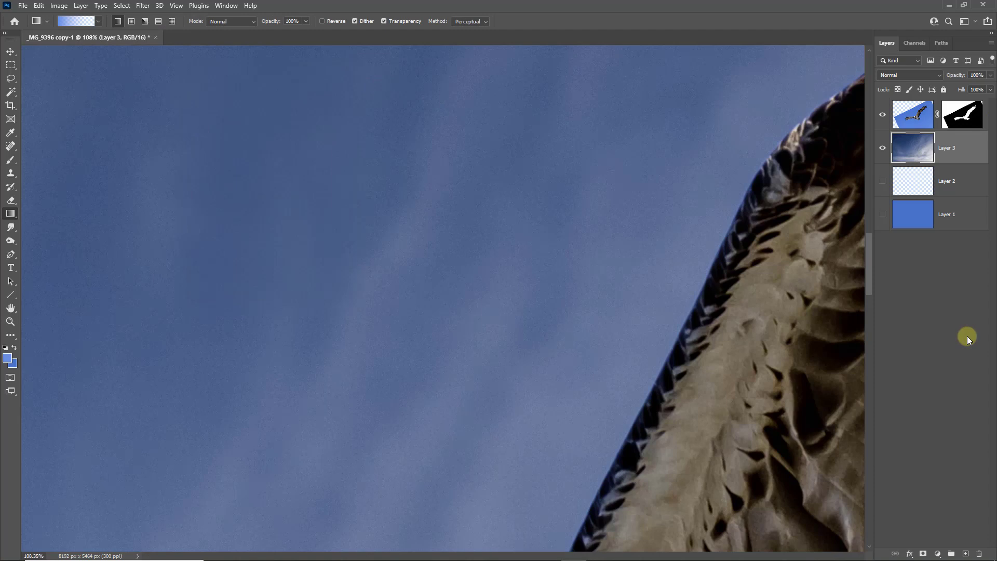
Swap the backdrop behind the bird's head and body by showing the solid blue Layer 1 and hiding the cloudy sky Layer 3
{"action": "key", "text": "ctrl+0"}
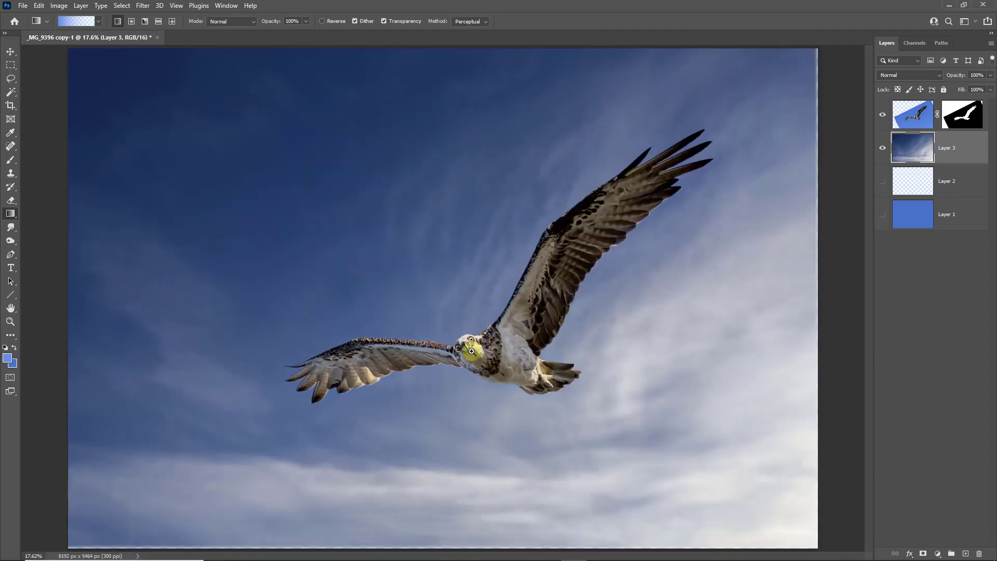
{"action": "left_click", "coordinate": [475, 349], "text": "ctrl"}
{"action": "left_click", "coordinate": [483, 349], "text": "ctrl"}
{"action": "left_click", "coordinate": [471, 356], "text": "ctrl"}
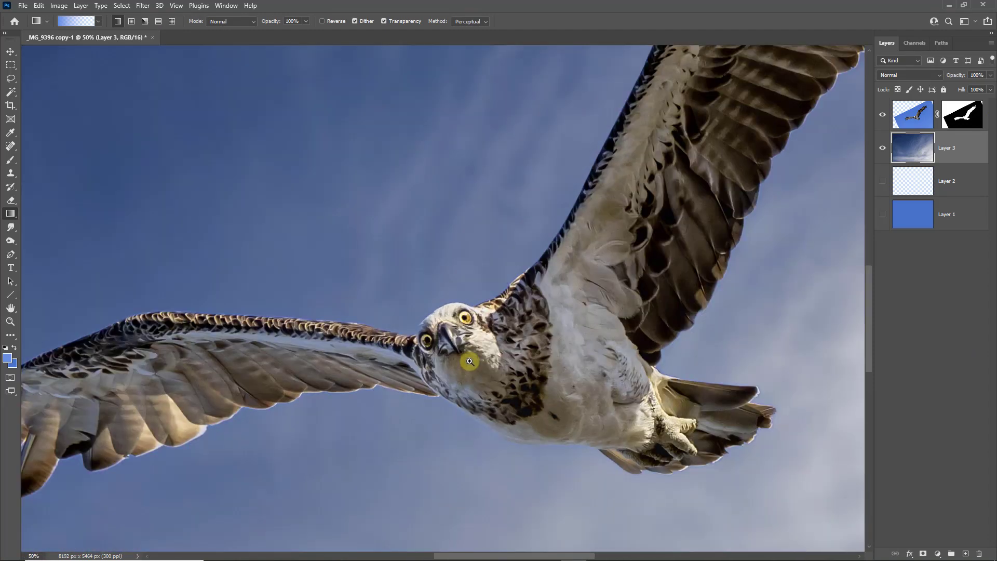
{"action": "left_click", "coordinate": [467, 354], "text": "ctrl"}
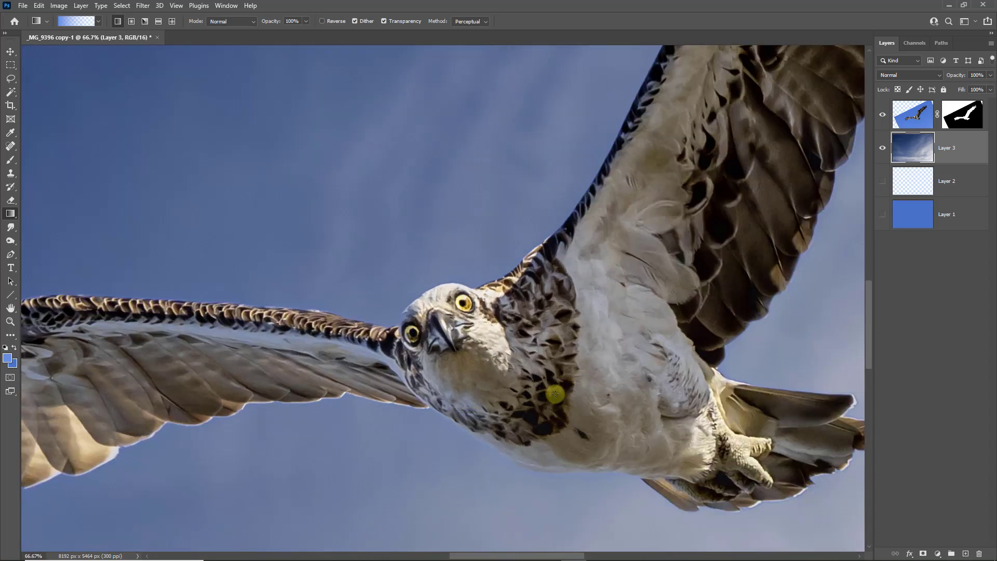
{"action": "left_click", "coordinate": [881, 213]}
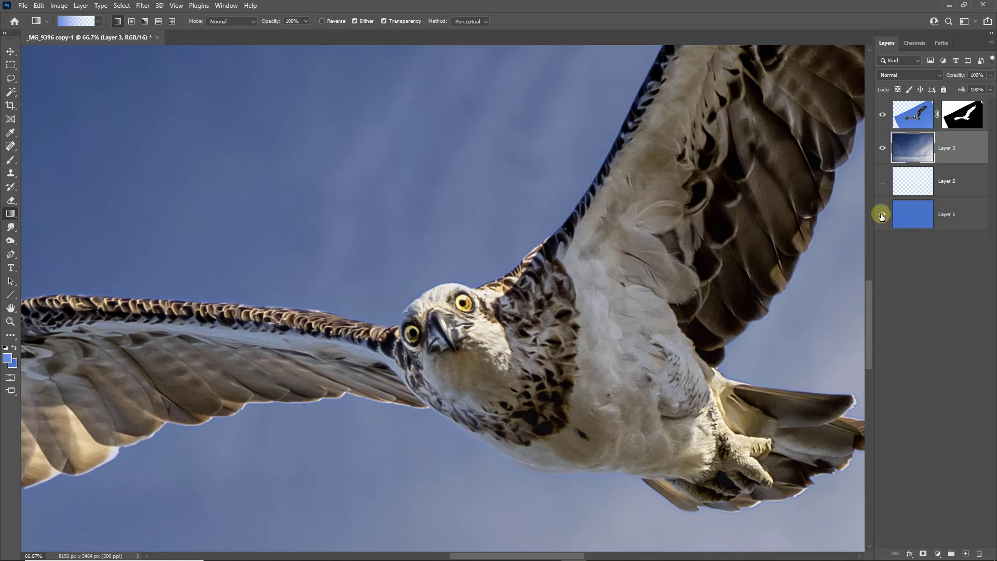
{"action": "left_click", "coordinate": [882, 147]}
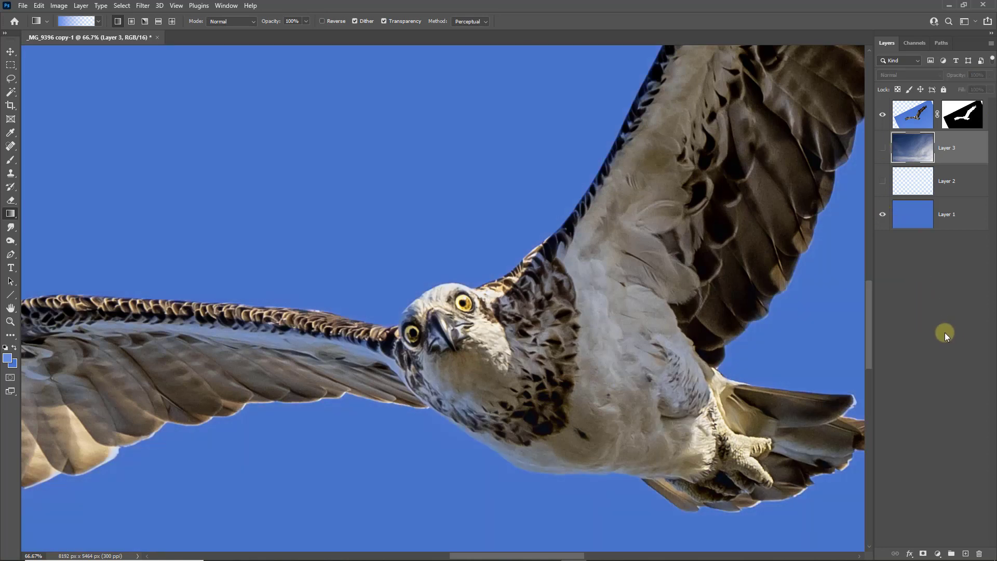